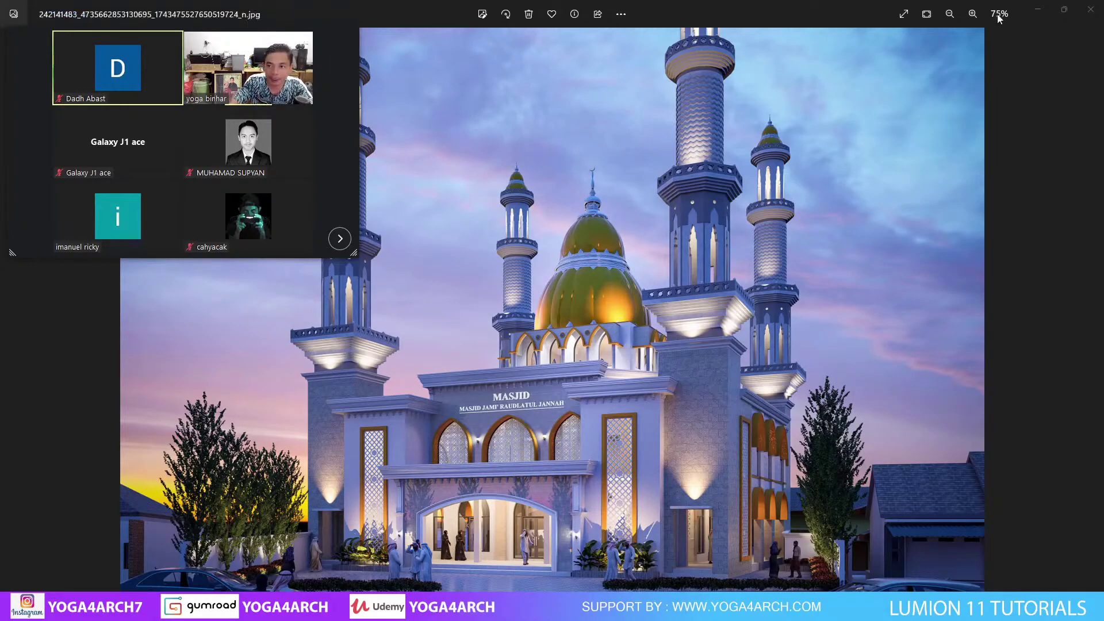
Advance Windows Photos to the next image, the LOVE sculpture render 3b.jpg.
key("Right")
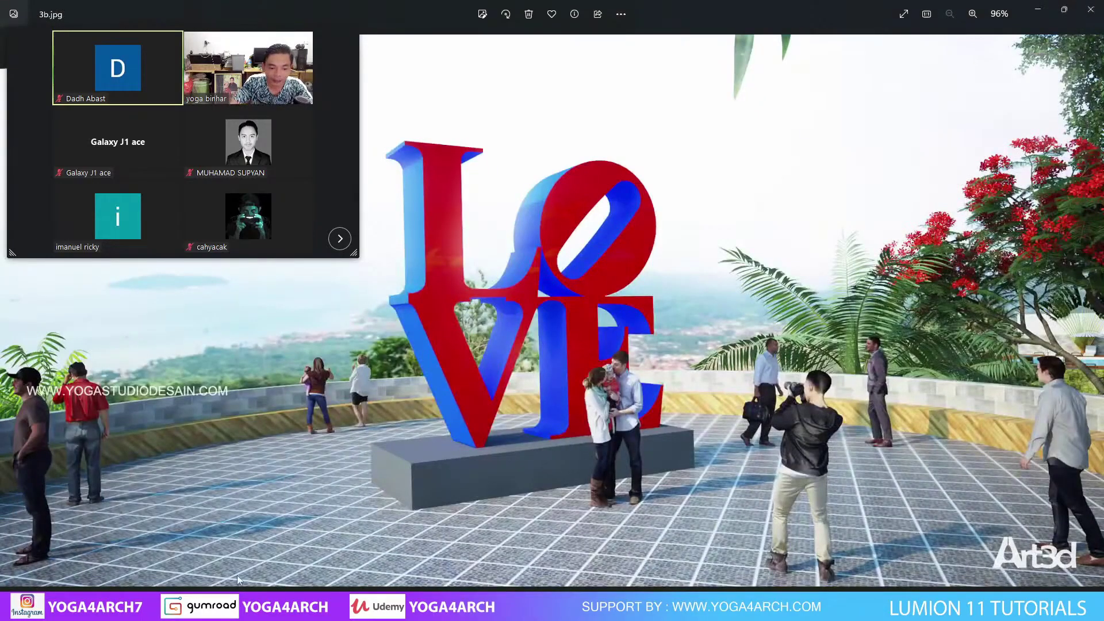
Search 'ex' in the Start menu and launch Microsoft Office Excel 2007 to a blank Book1.
key("super")
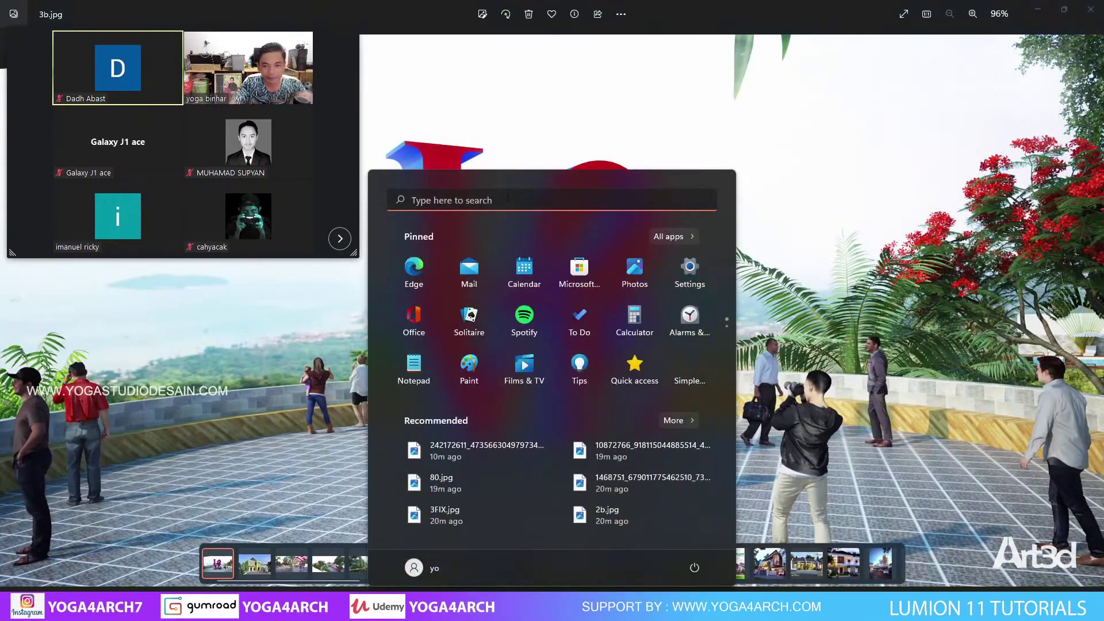
left_click(506, 198)
type("ex")
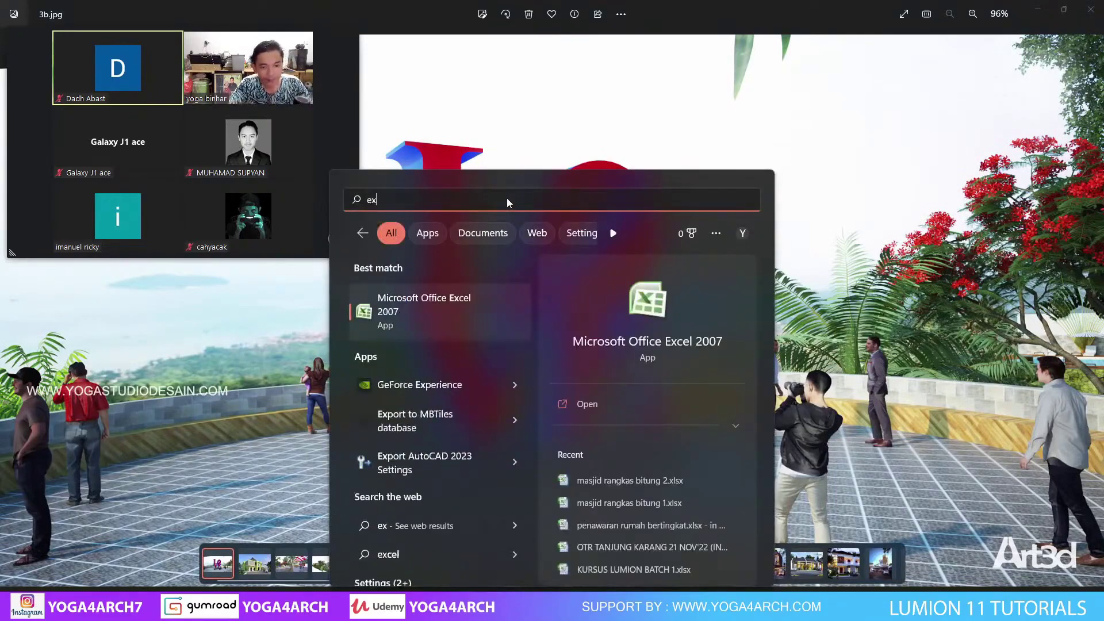
left_click(459, 300)
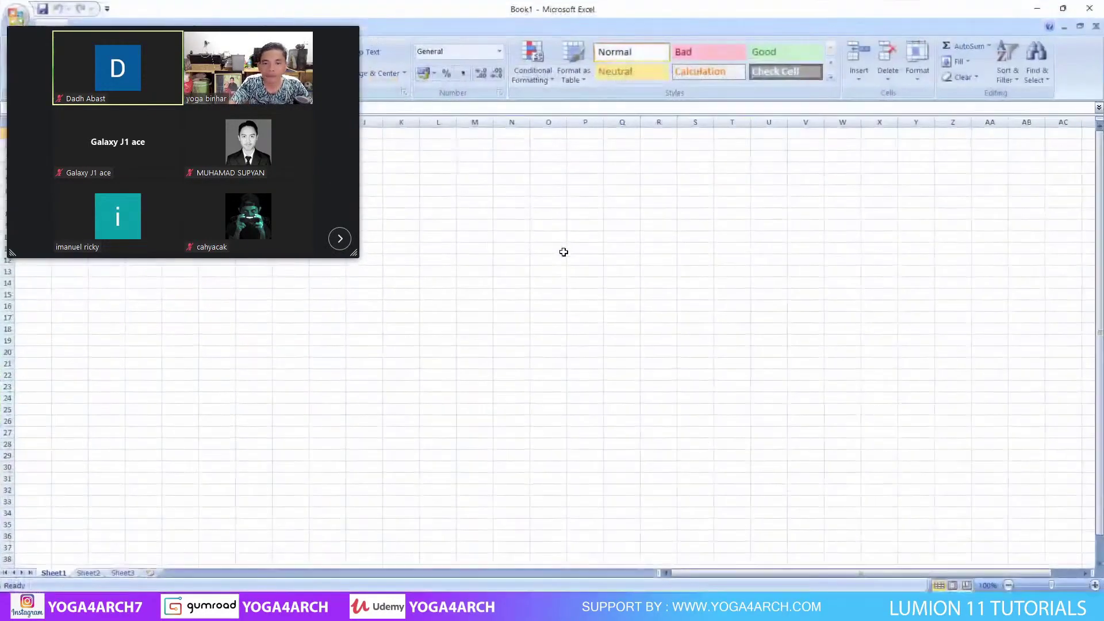
left_click(510, 236)
Enter =6000000/60 in M8 and apply Comma Style so it shows 100.000.00.
left_click(478, 215)
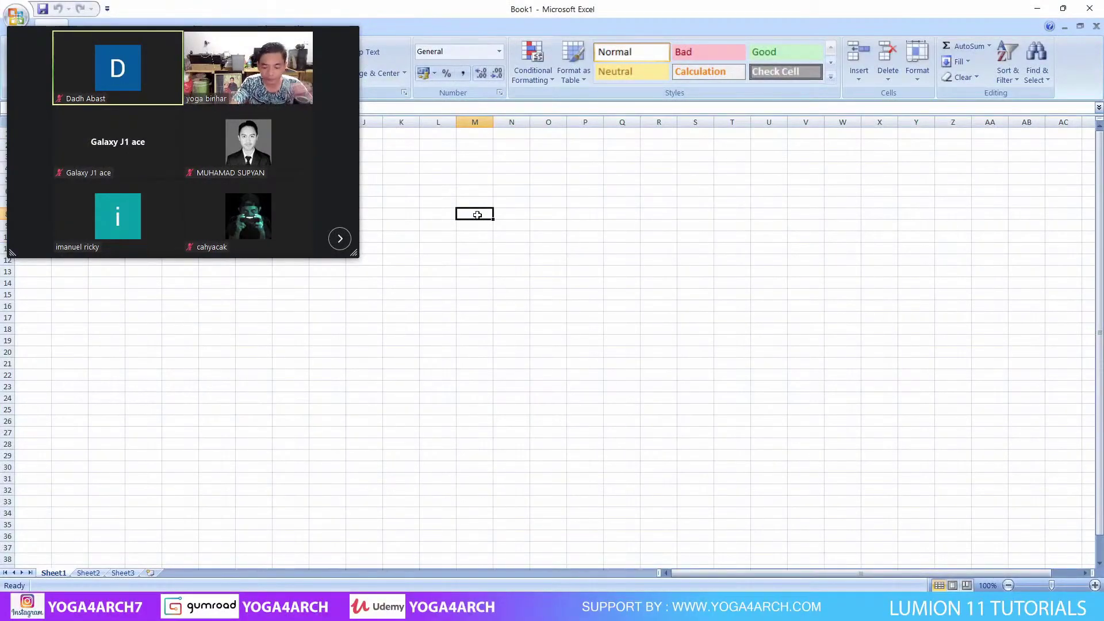
type("=")
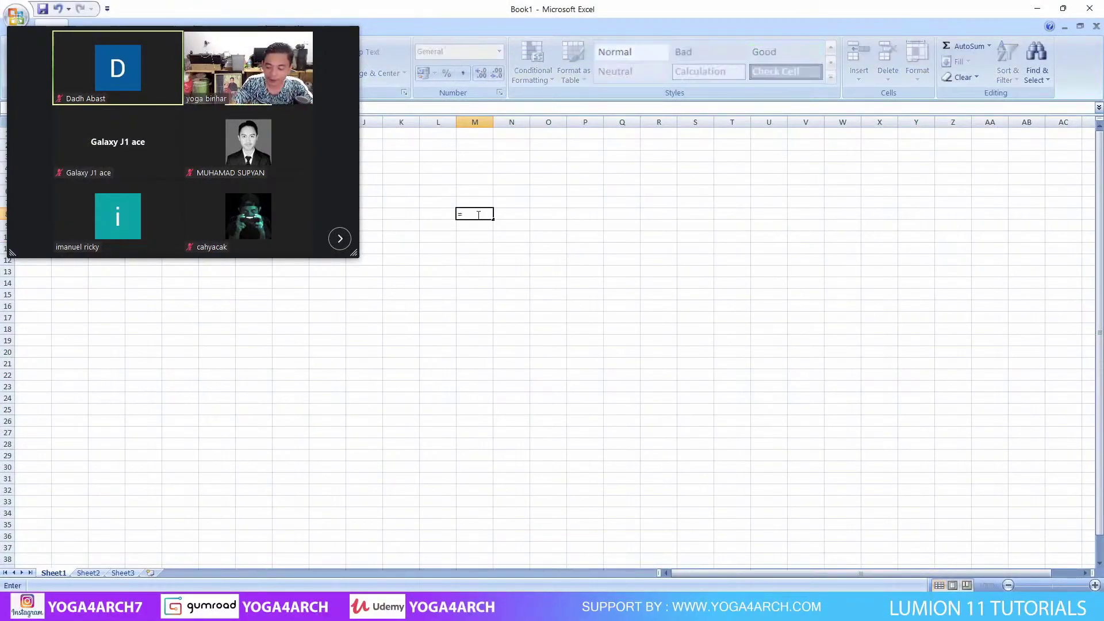
type("6000")
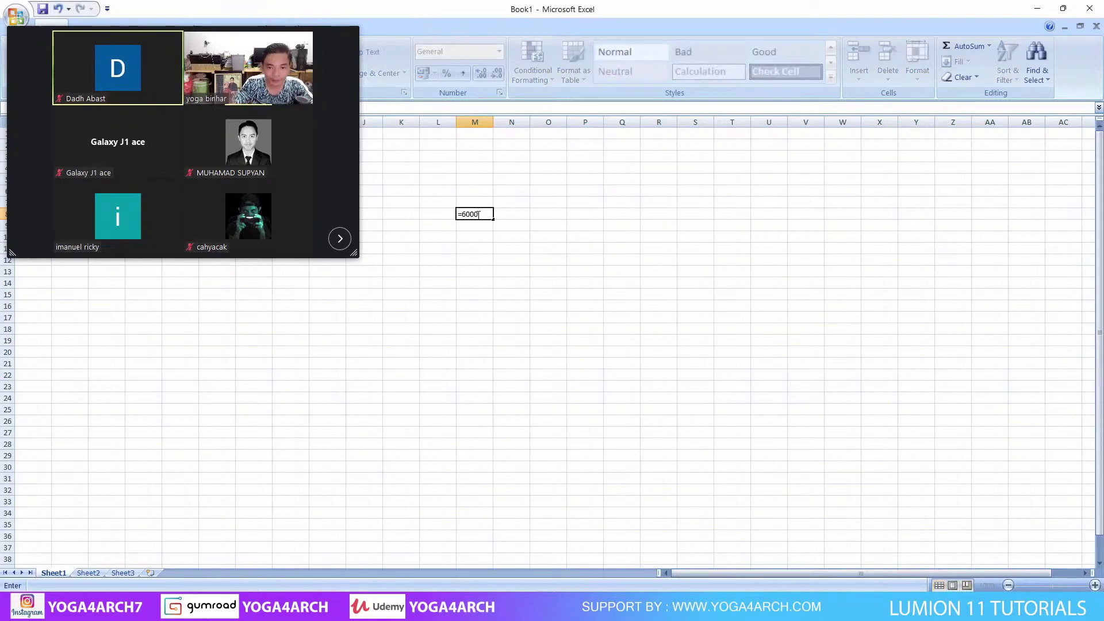
type("000")
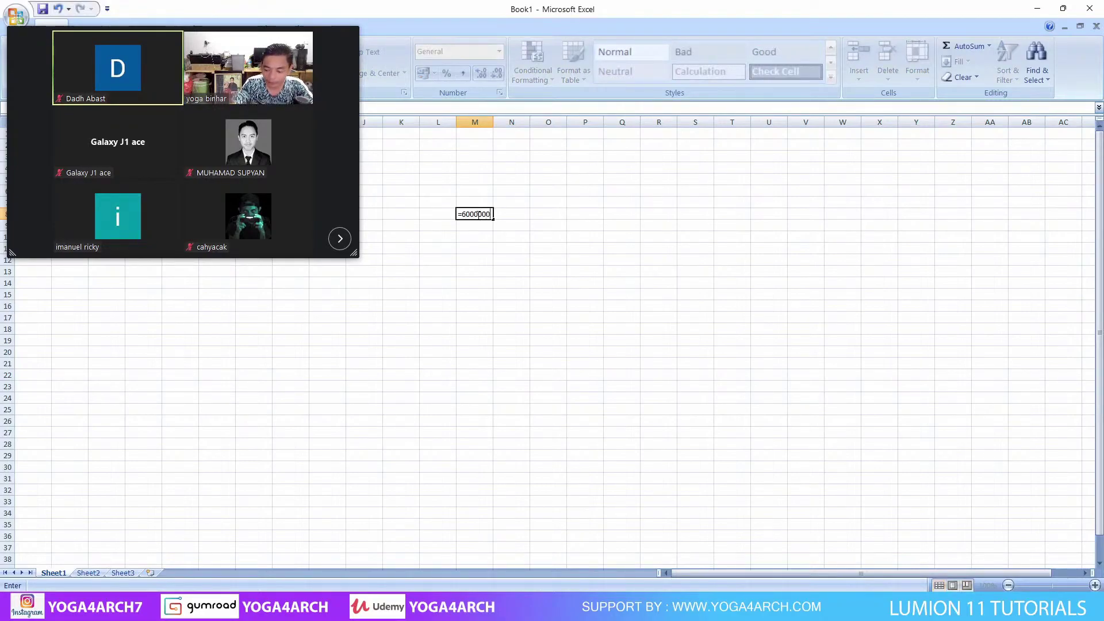
type("/60")
key("Return")
left_click(461, 212)
left_click(463, 74)
key("Right")
Label cell L8 as 1080p.
left_click(437, 213)
type("108")
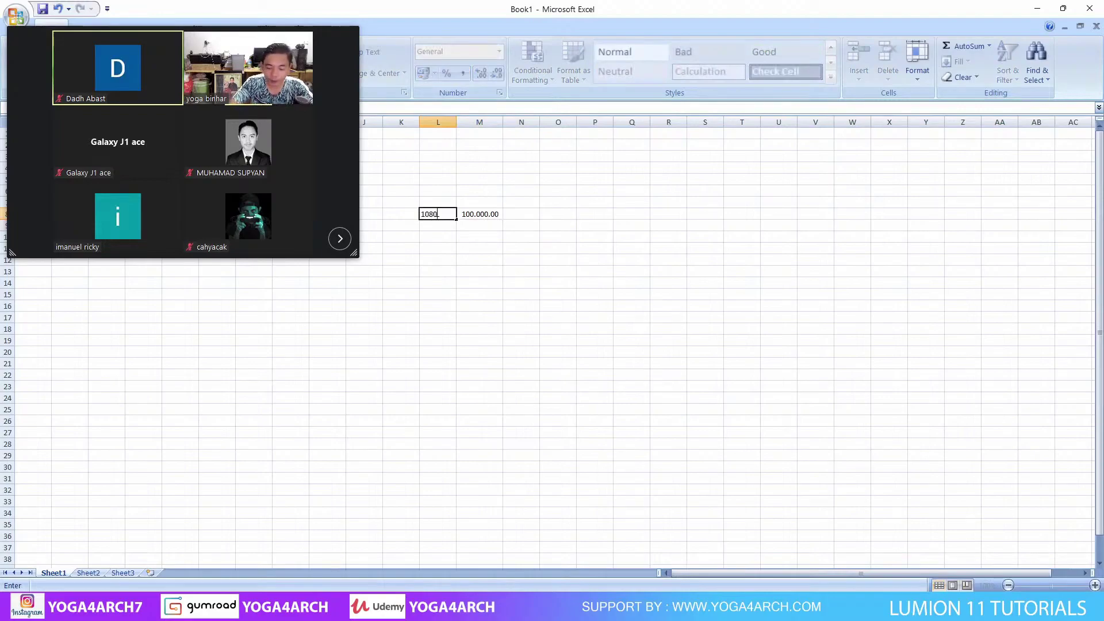
type("0p")
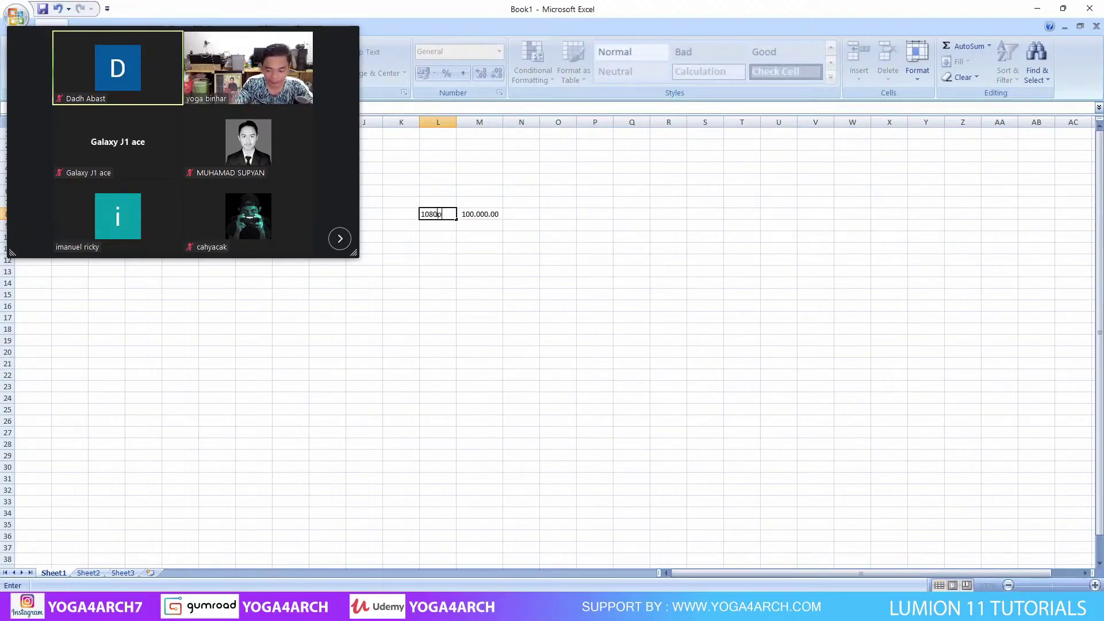
left_click(437, 269)
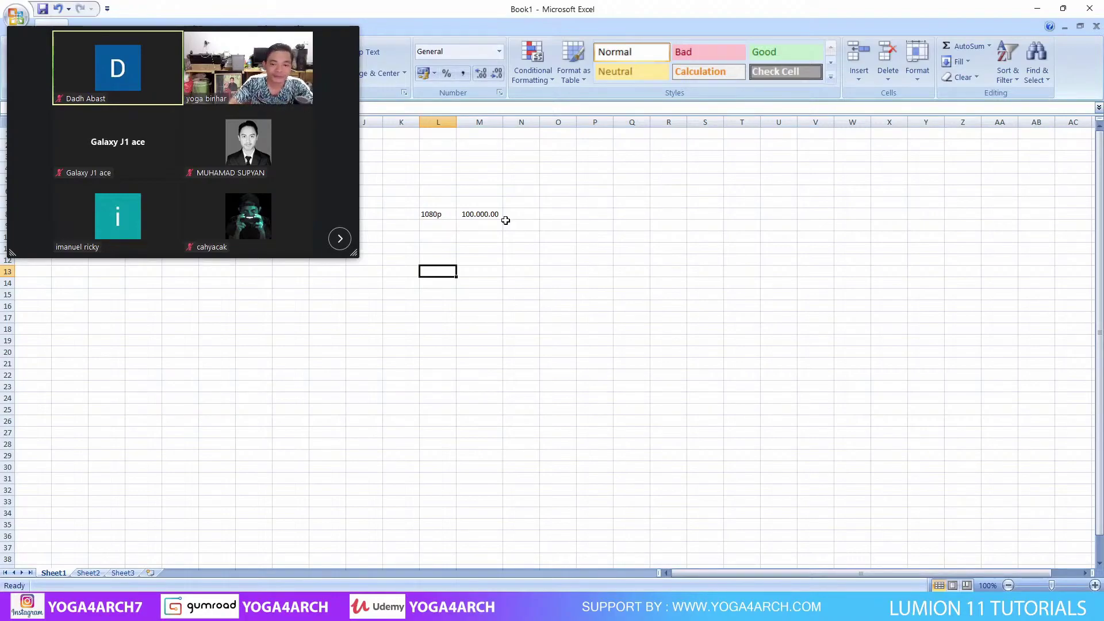
Add the unit label 'detik' in N8 beside the 1080p value.
left_click(463, 214)
left_click(446, 249)
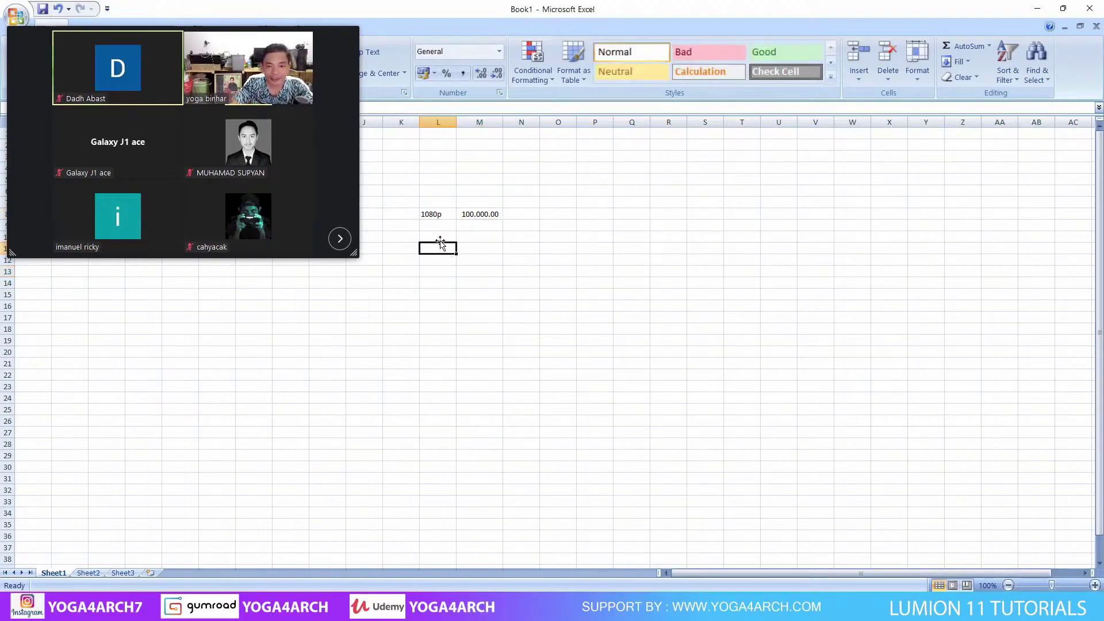
left_click(433, 214)
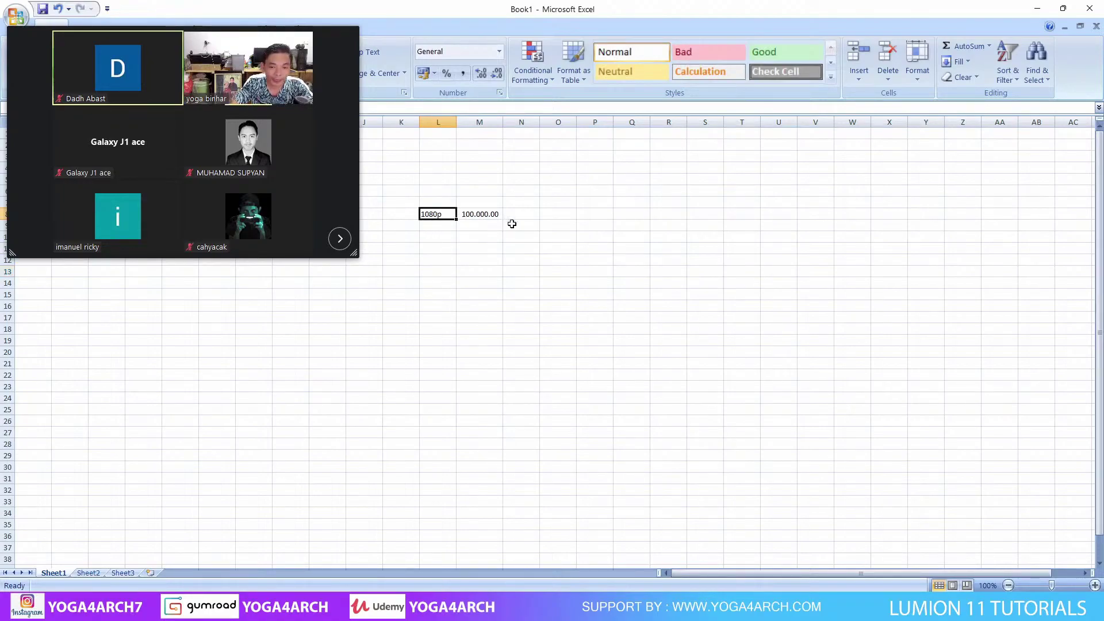
left_click(474, 217)
left_click(528, 213)
type("de")
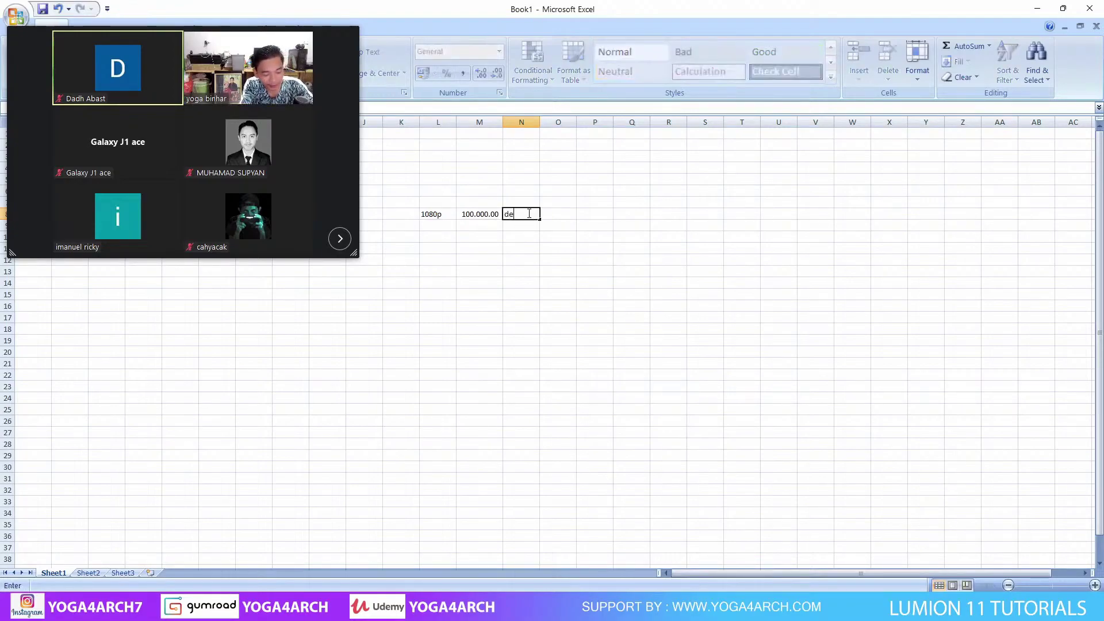
type("tik")
left_click(557, 317)
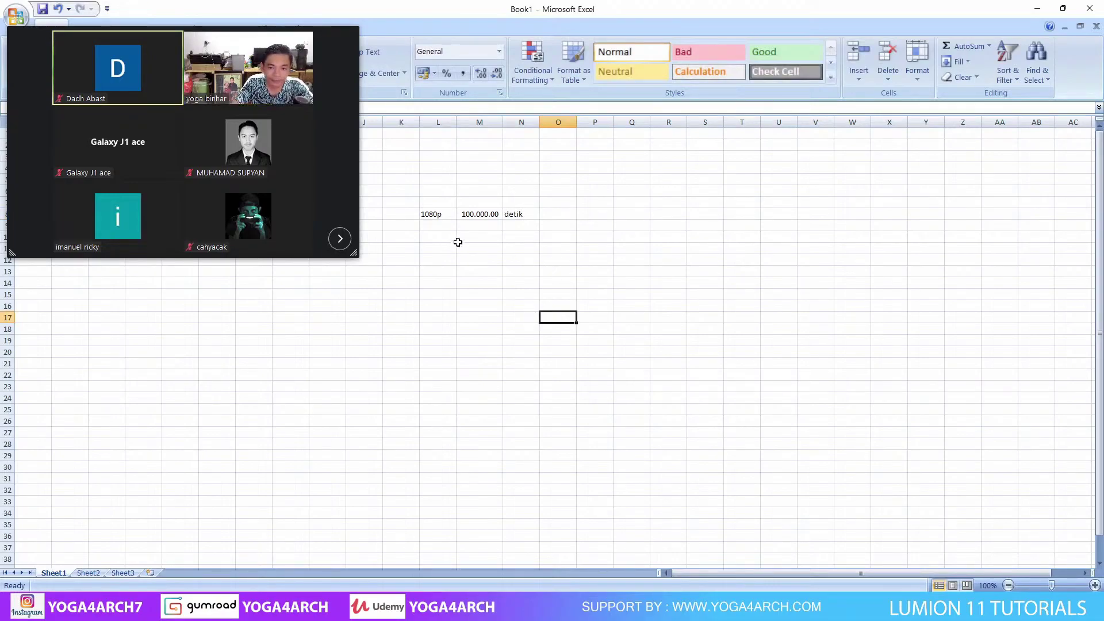
Add a 2k row: label L10 '2k' and enter =7500000/60 in M10 with Comma Style.
left_click(438, 237)
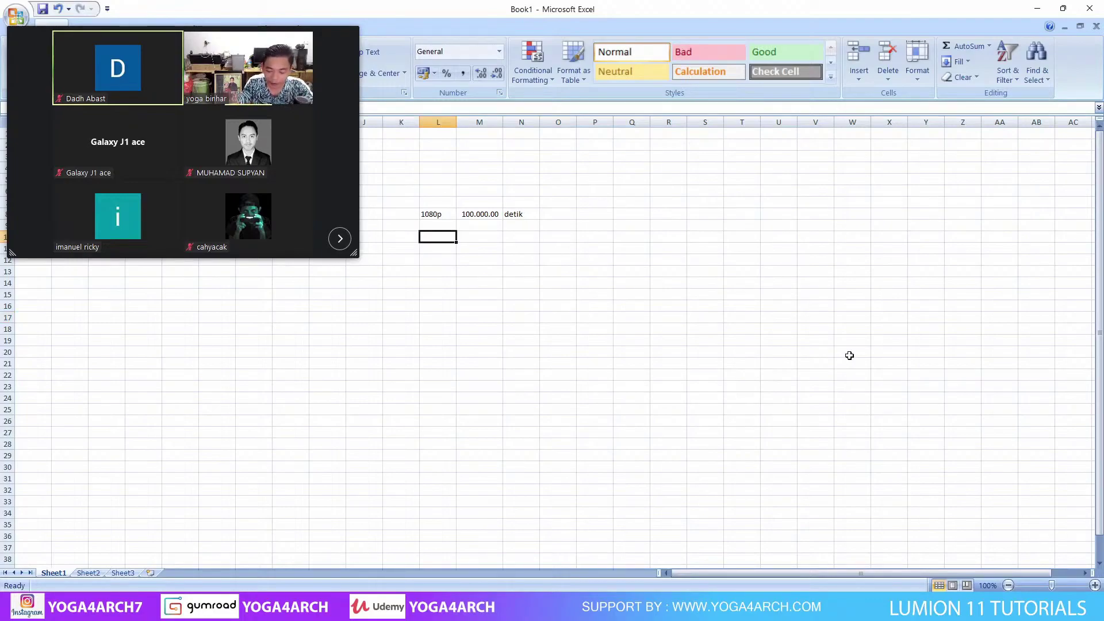
type("2k")
left_click(707, 339)
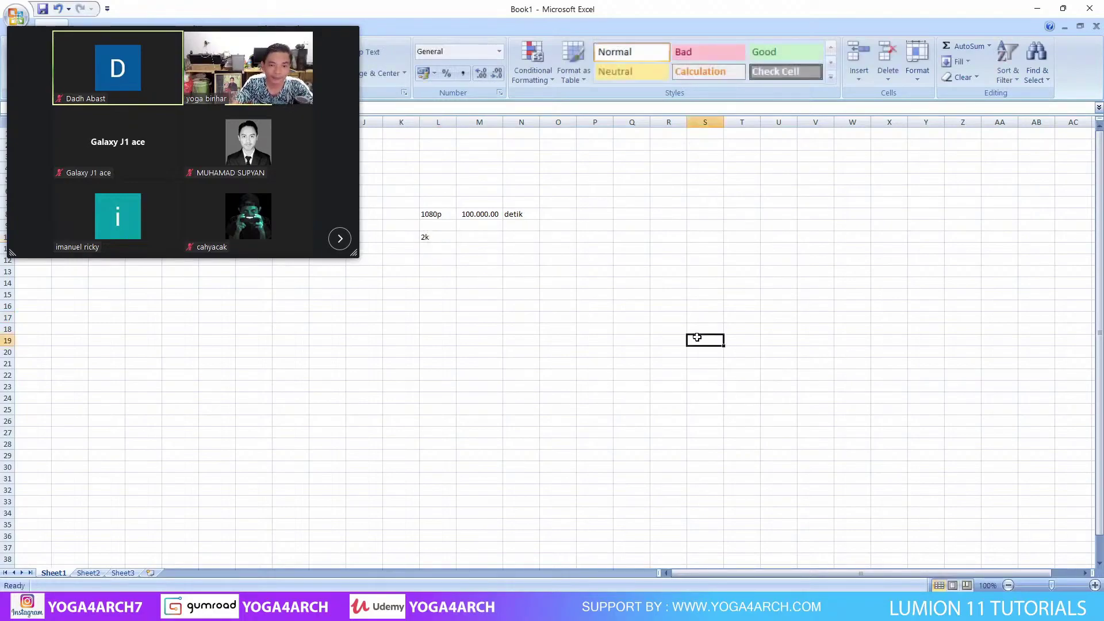
left_click(547, 282)
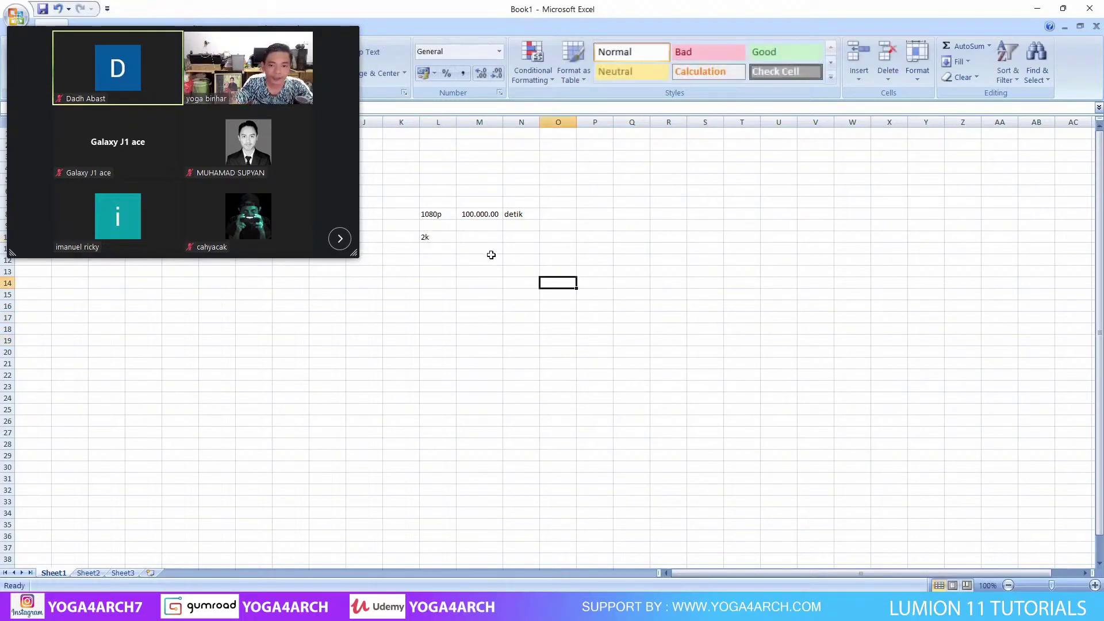
left_click(479, 237)
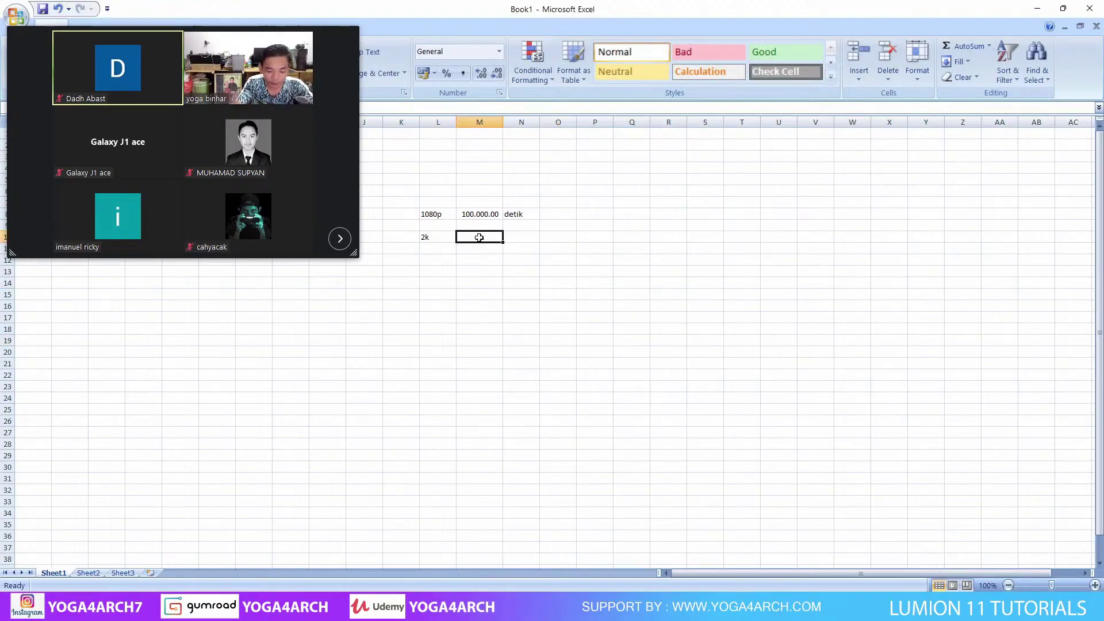
type("=7500")
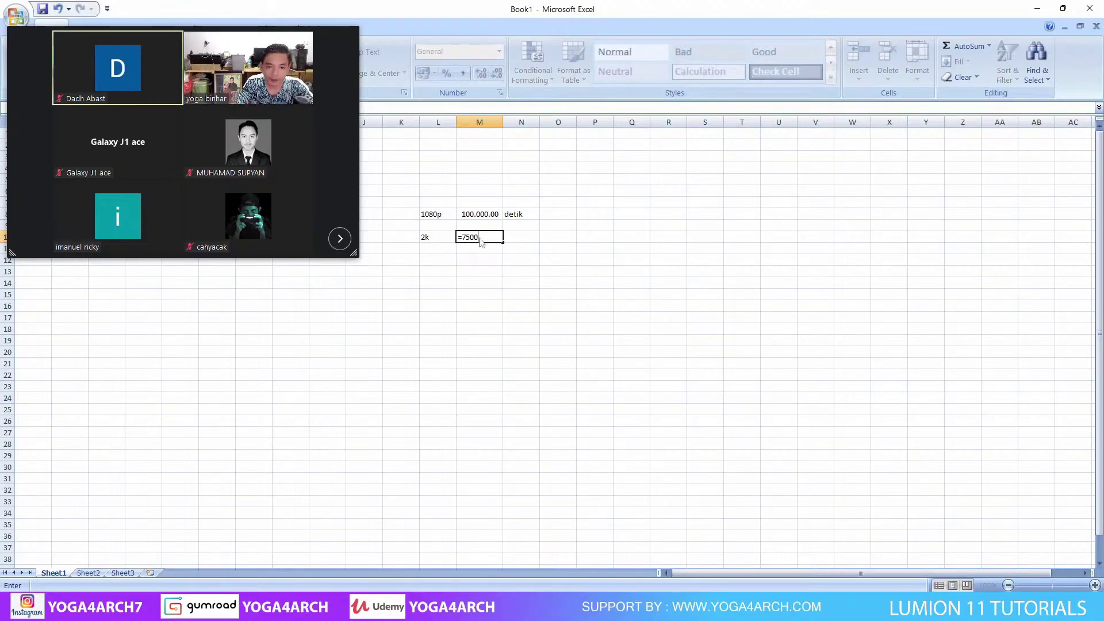
type("000/60")
key("Return")
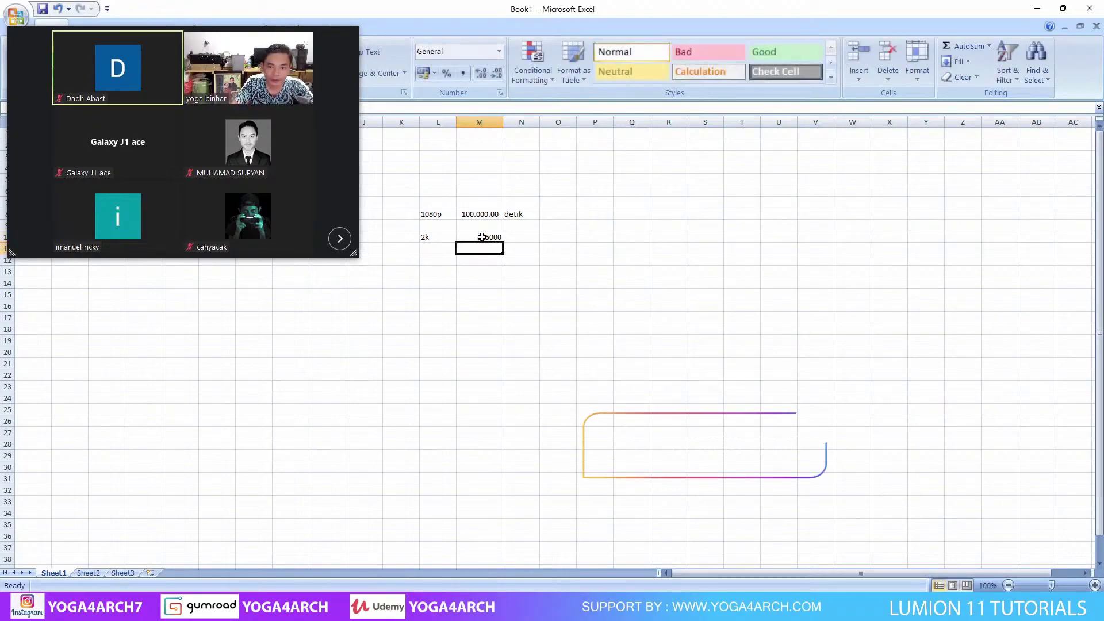
left_click(480, 237)
left_click(465, 74)
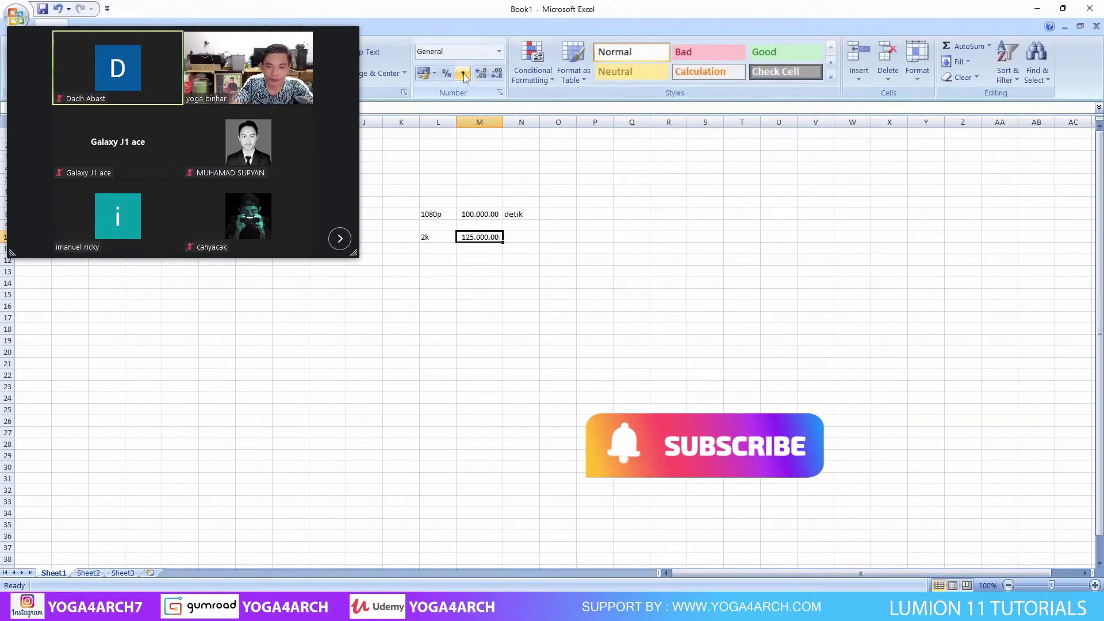
Type 'detik' in N10 and check the 125.000.00 value's number format.
left_click(527, 240)
type("de")
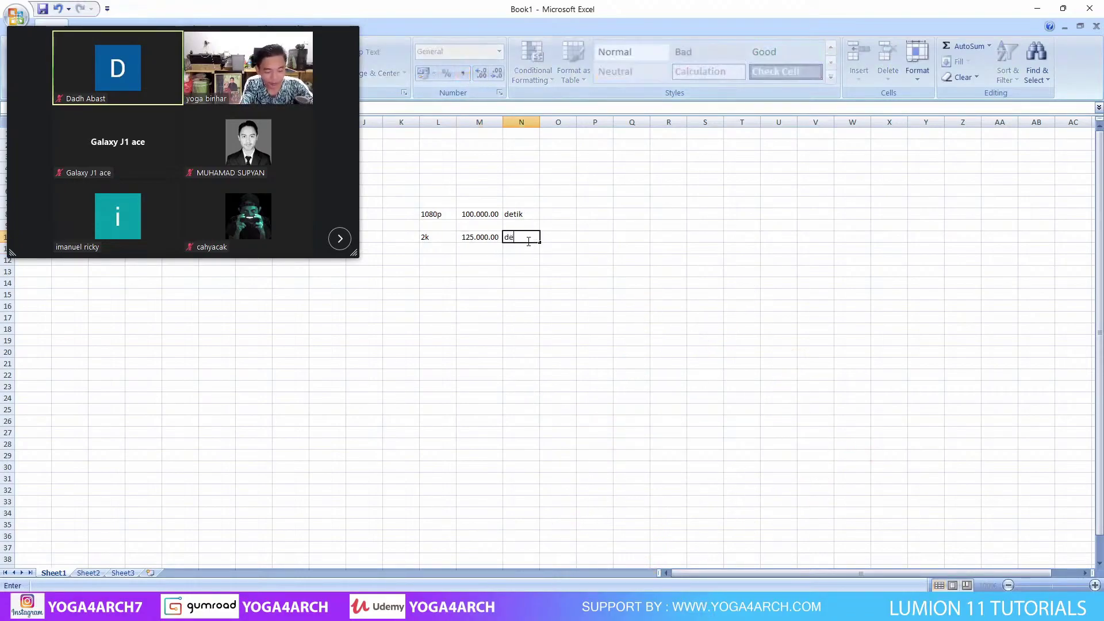
type("tik")
left_click(565, 397)
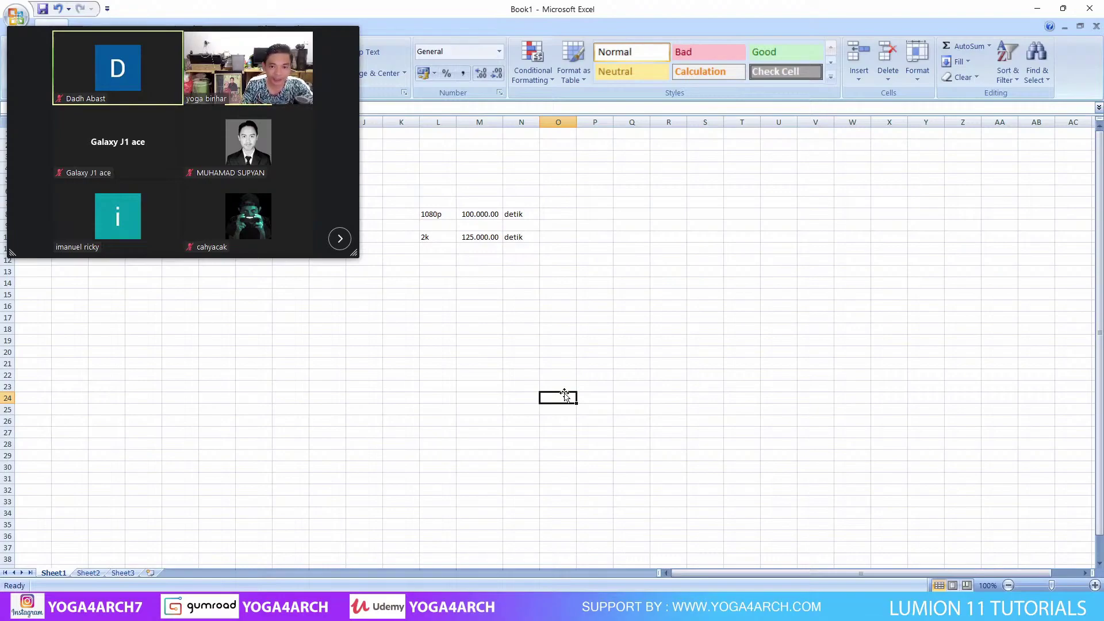
left_click(569, 282)
left_click(485, 238)
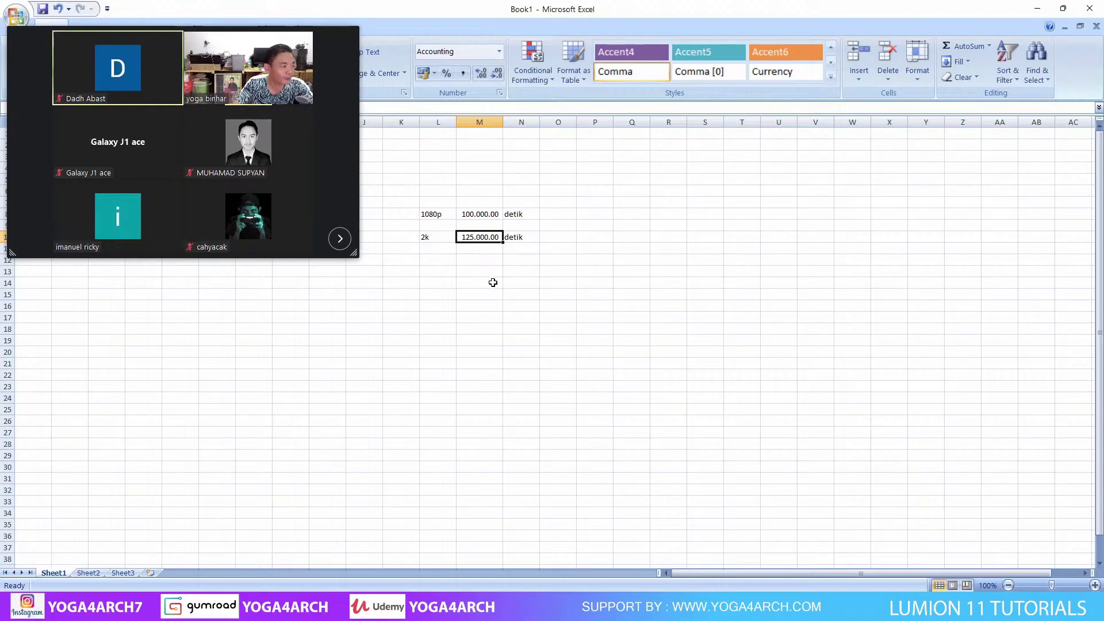
left_click(478, 296)
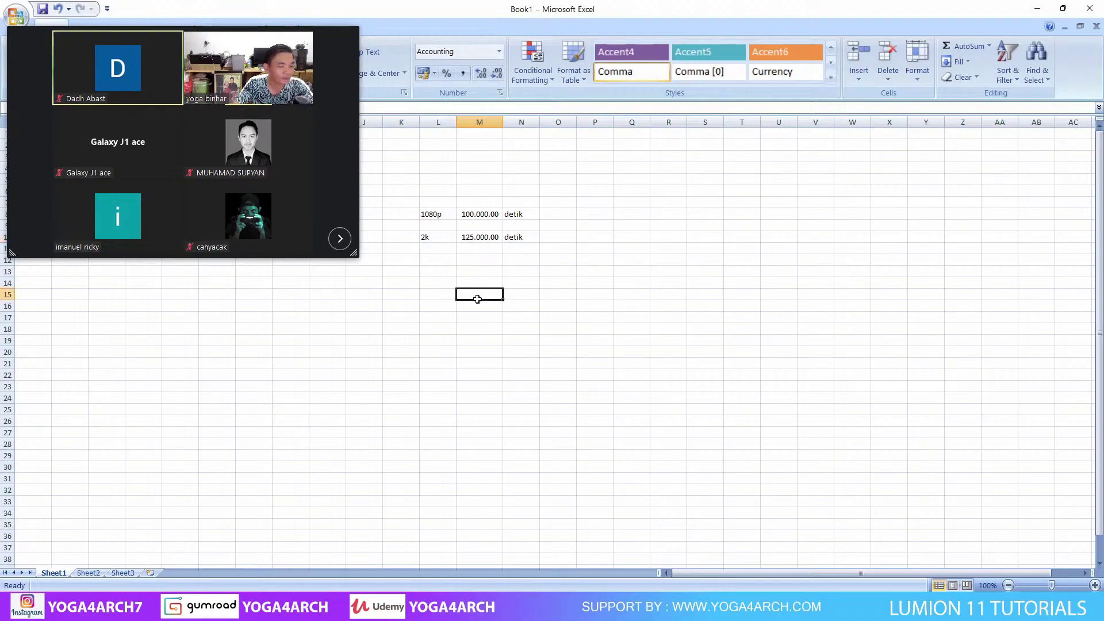
Fill row 12 with '4k', =9000000/60 in Comma Style (150.000.00), and 'detik'.
left_click(438, 260)
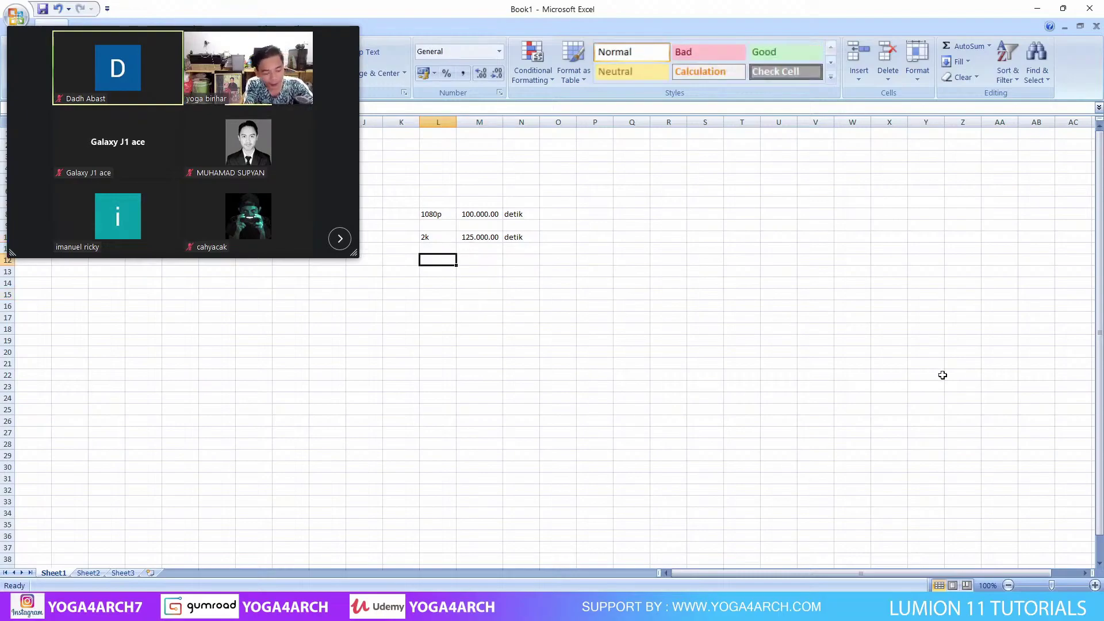
type("4k")
left_click(706, 317)
left_click(479, 259)
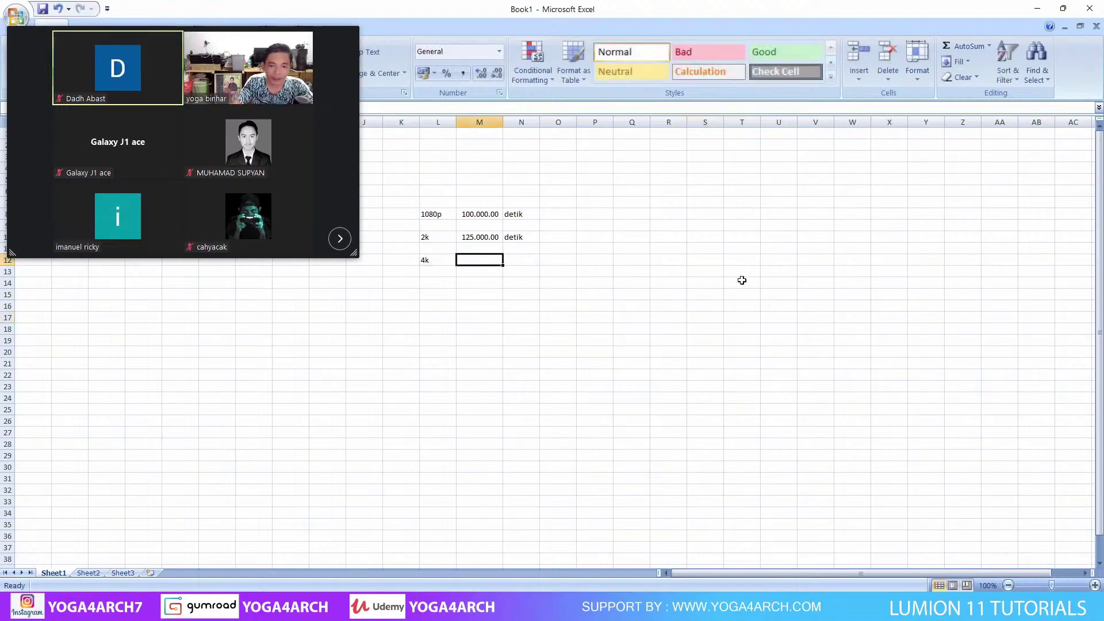
type("=9000")
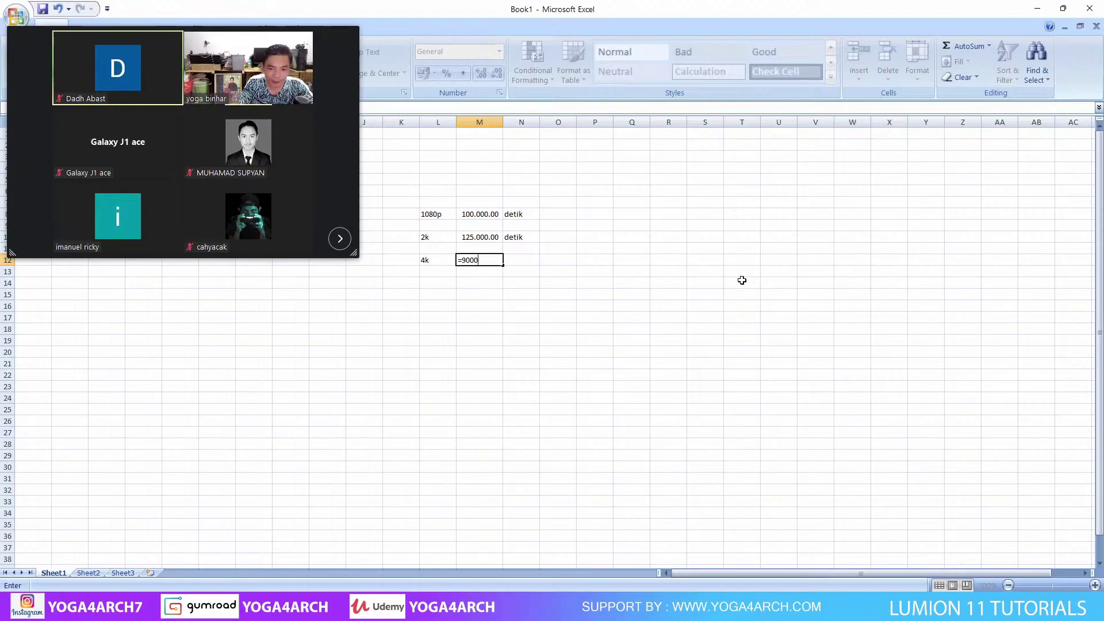
type("000/")
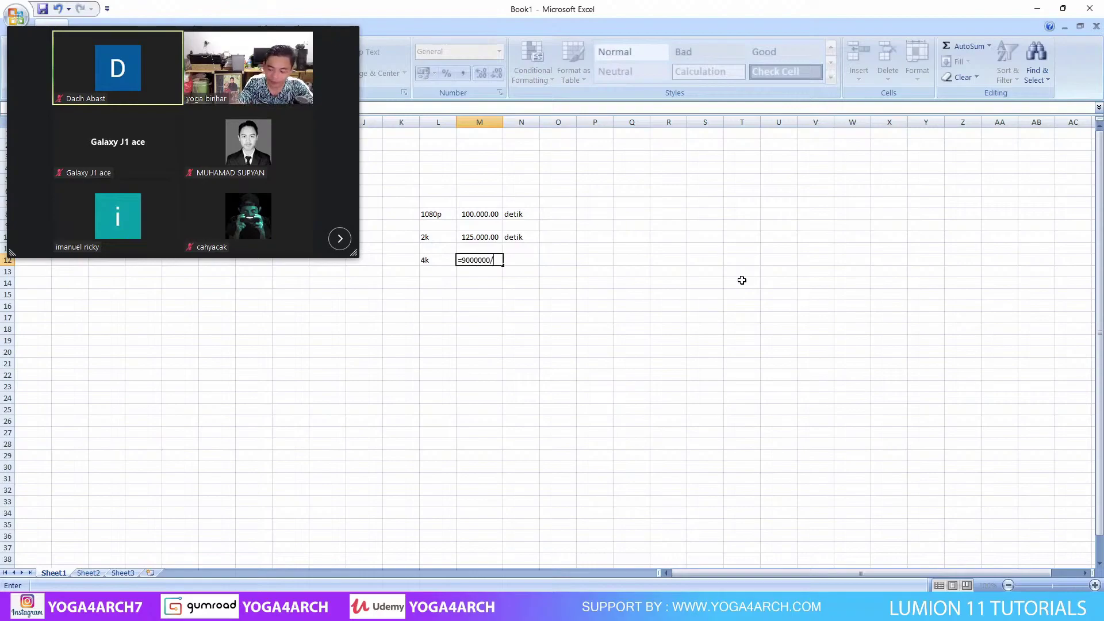
type("60")
key("Return")
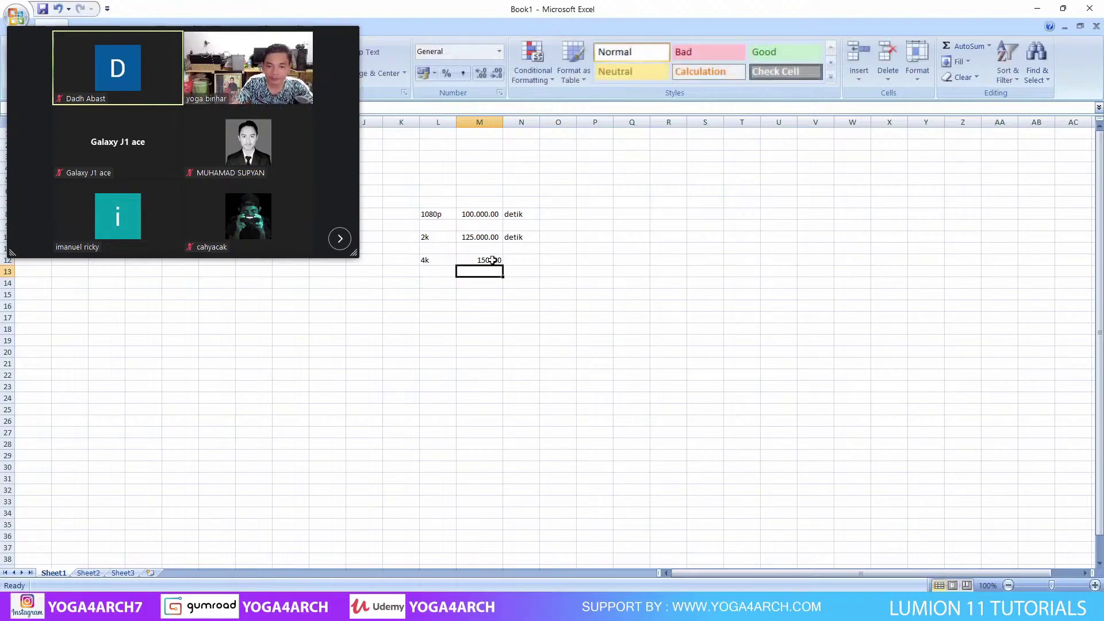
left_click(493, 260)
left_click(463, 73)
left_click(526, 261)
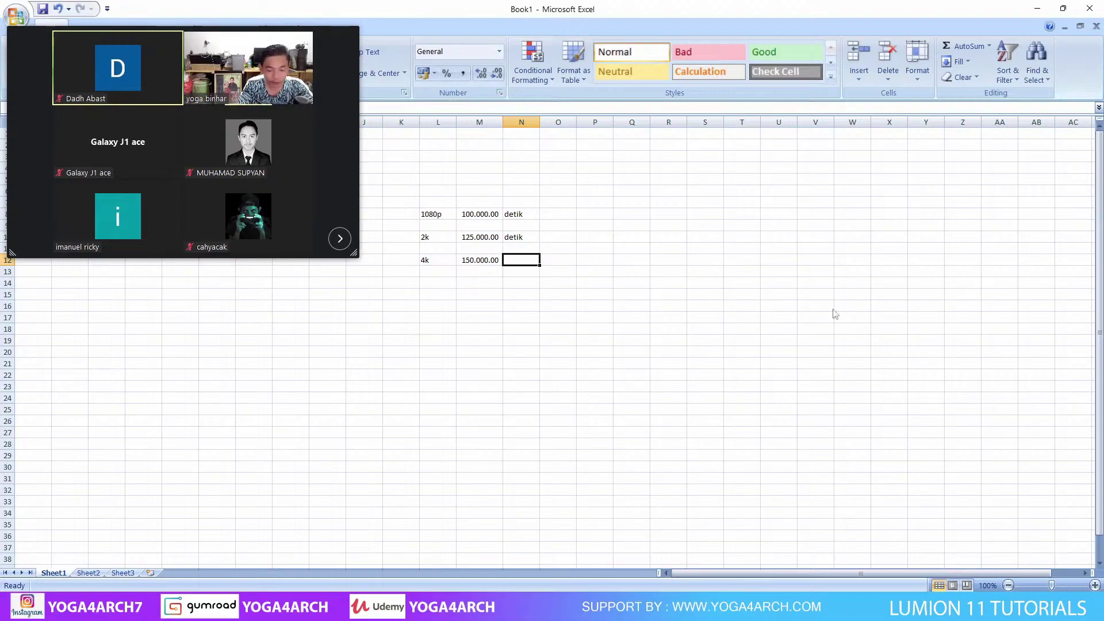
type("detik")
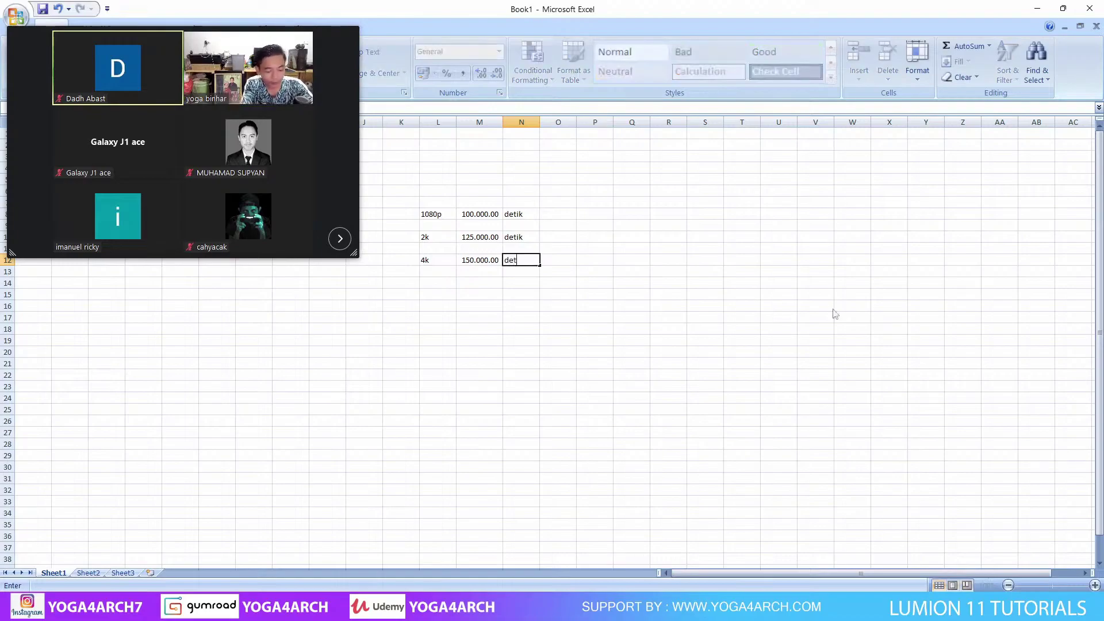
left_click(631, 331)
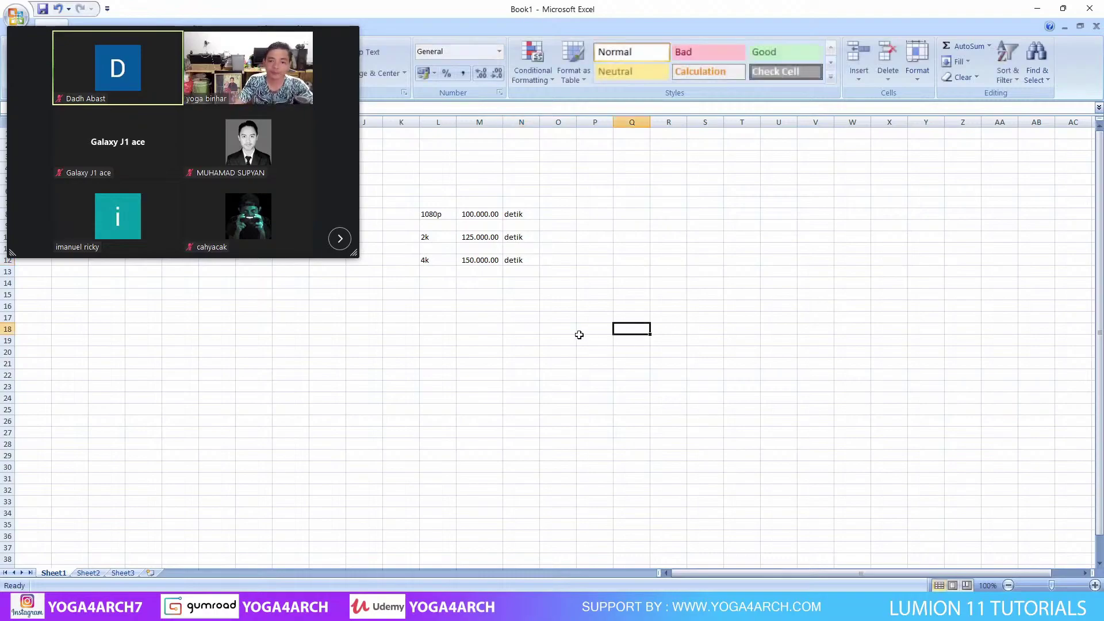
left_click(580, 337)
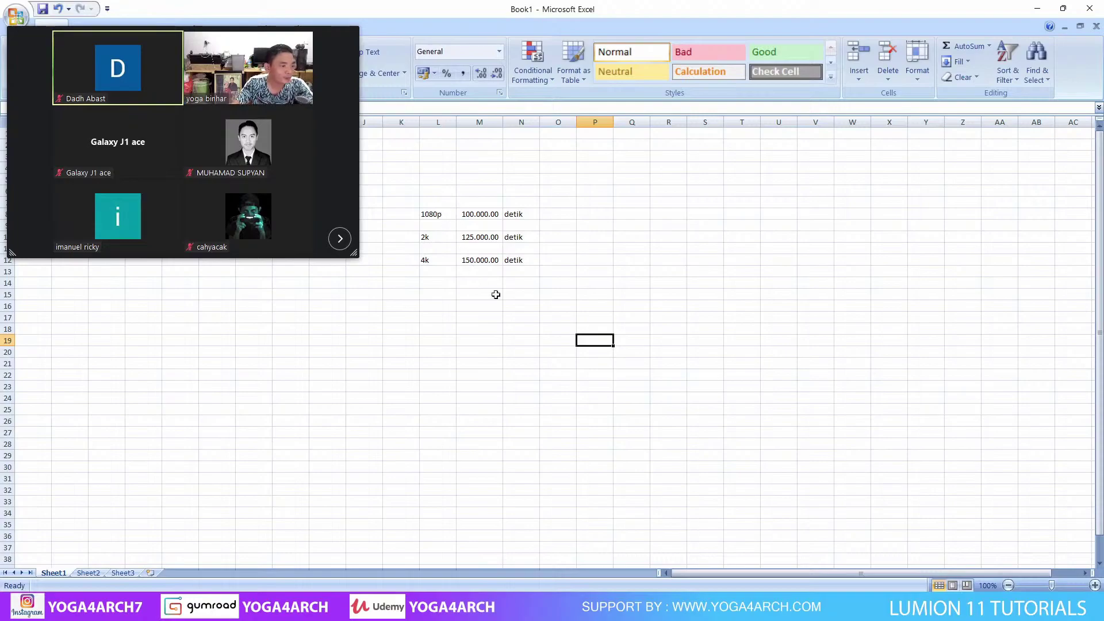
left_click(429, 364)
left_click(425, 336)
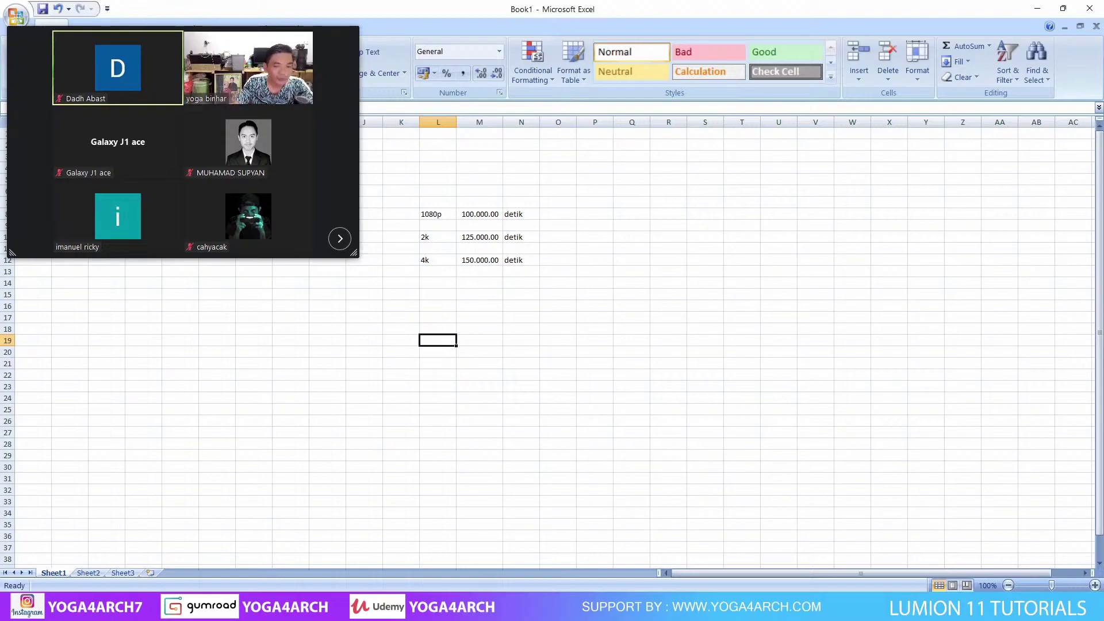
left_click(413, 340)
left_click(444, 294)
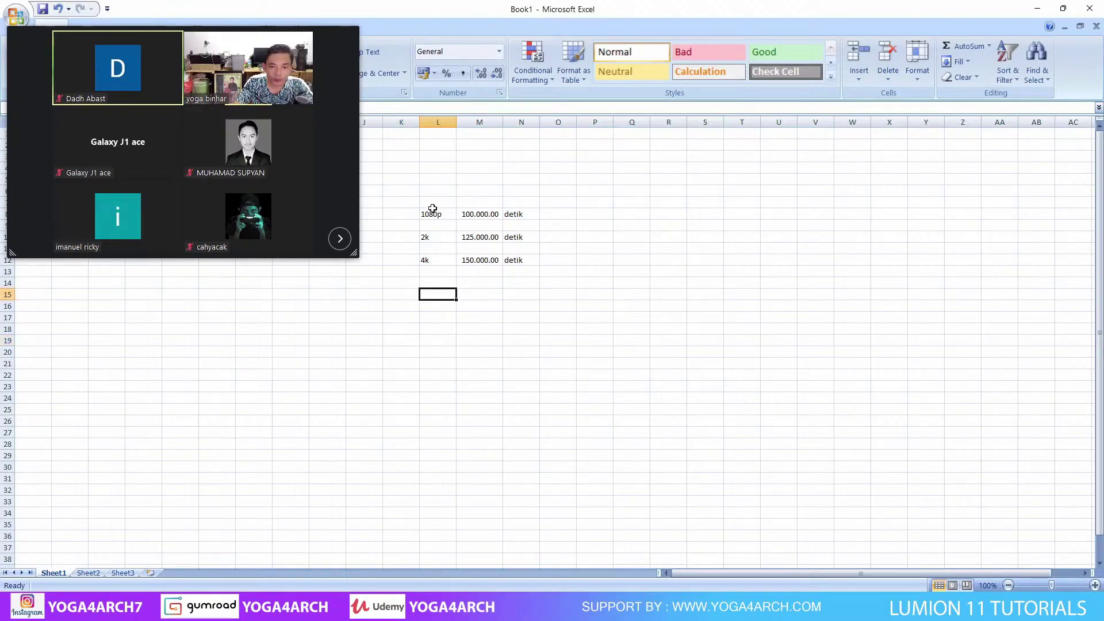
left_click_drag(432, 212, 520, 261)
left_click(595, 328)
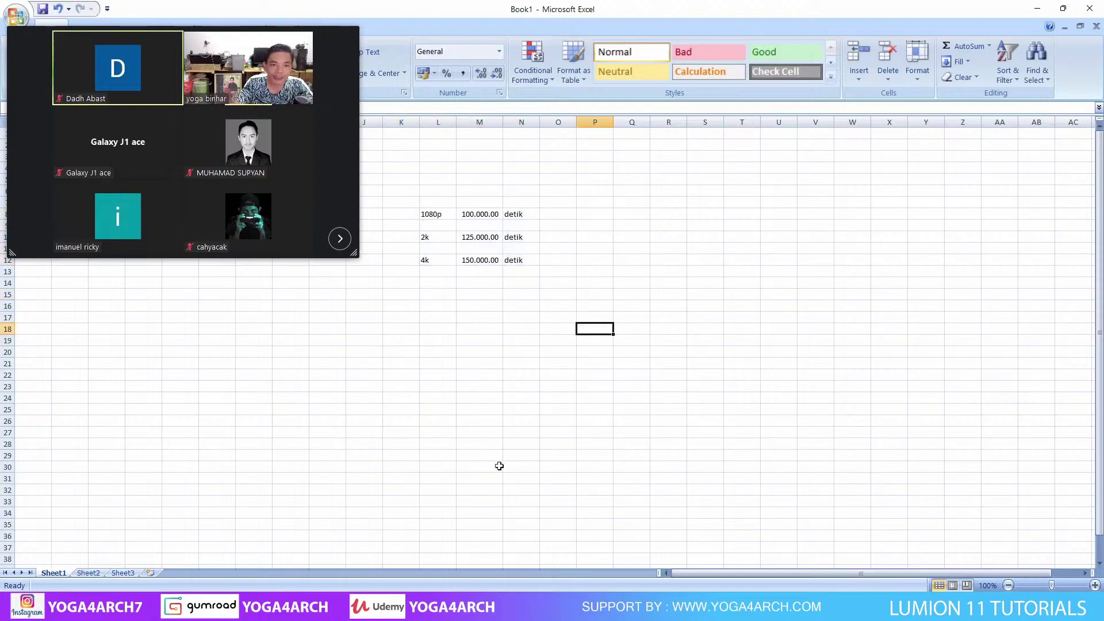
left_click(453, 376)
left_click(433, 349)
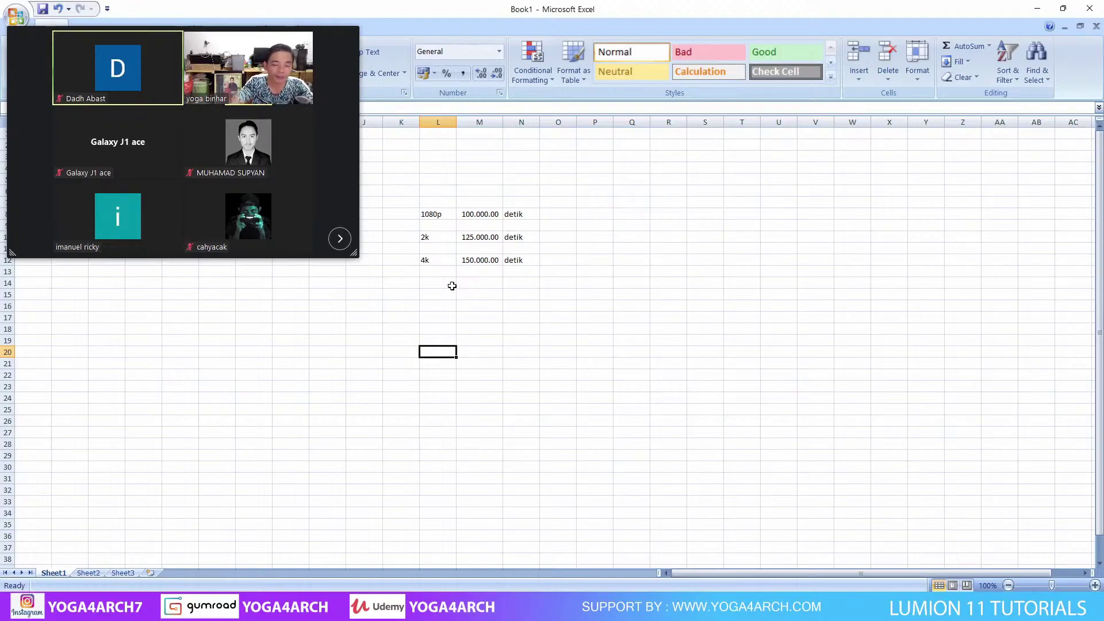
left_click(469, 314)
left_click(432, 308)
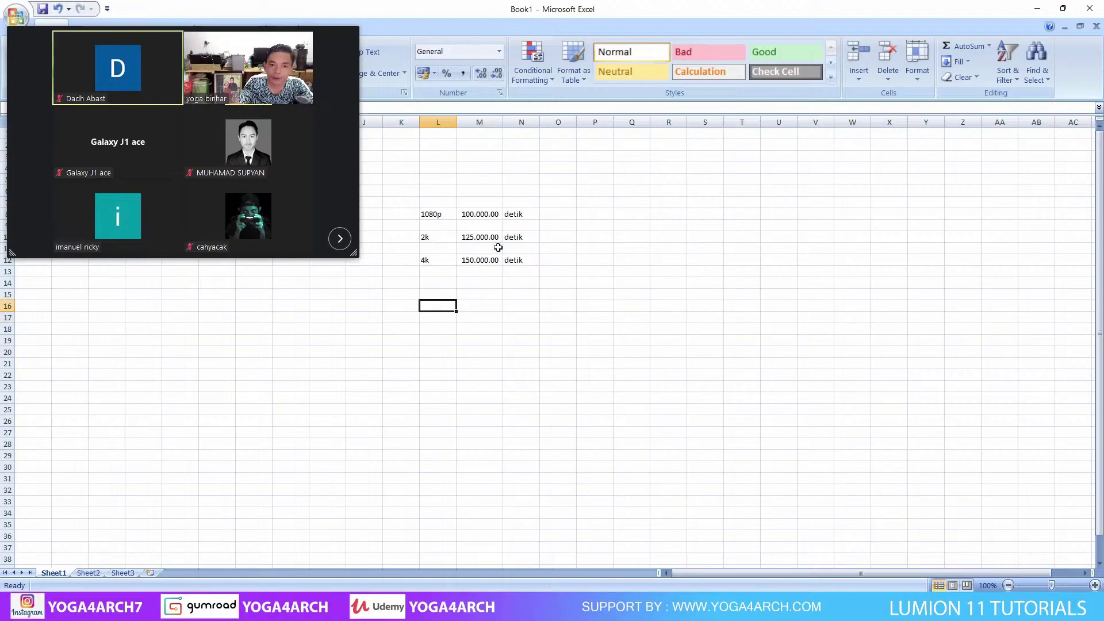
left_click(431, 295)
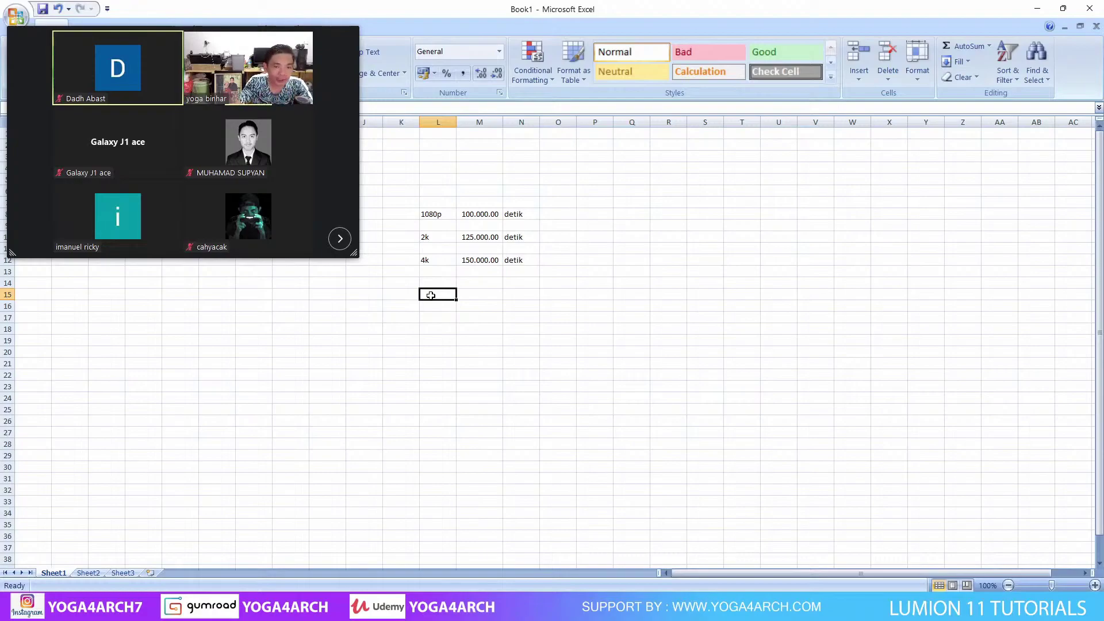
left_click(538, 307)
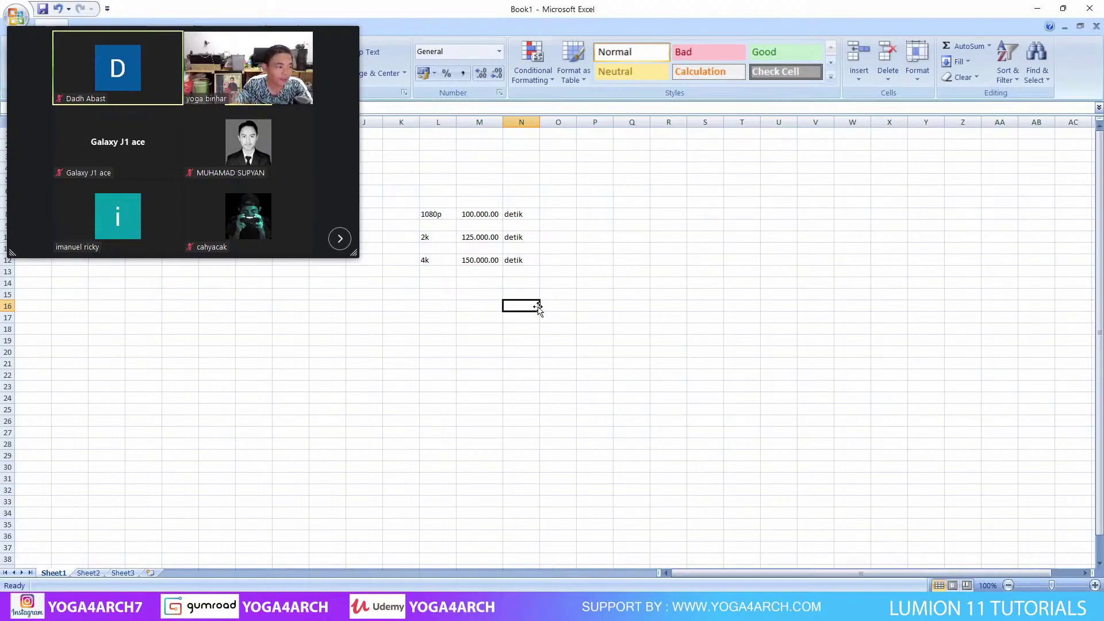
left_click(489, 309)
left_click(451, 306)
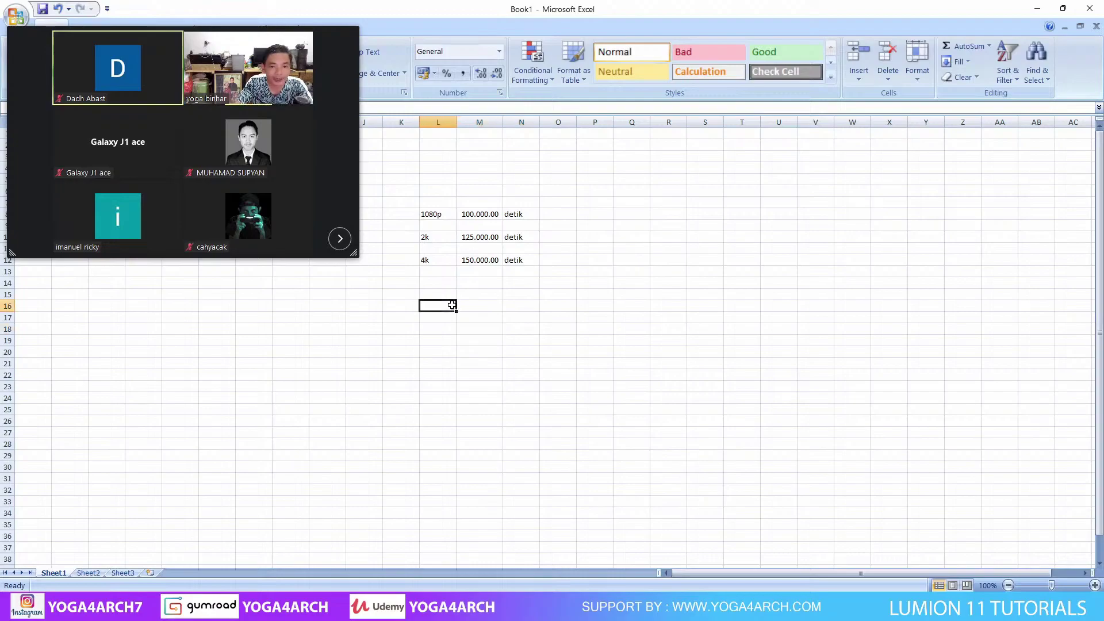
left_click(518, 310)
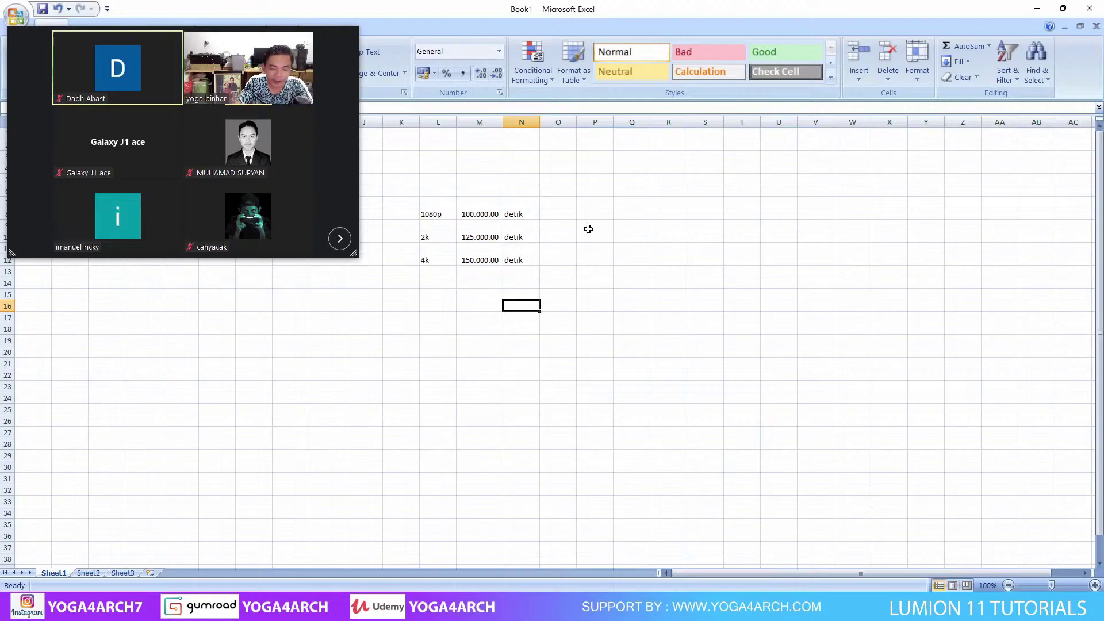
left_click(427, 218)
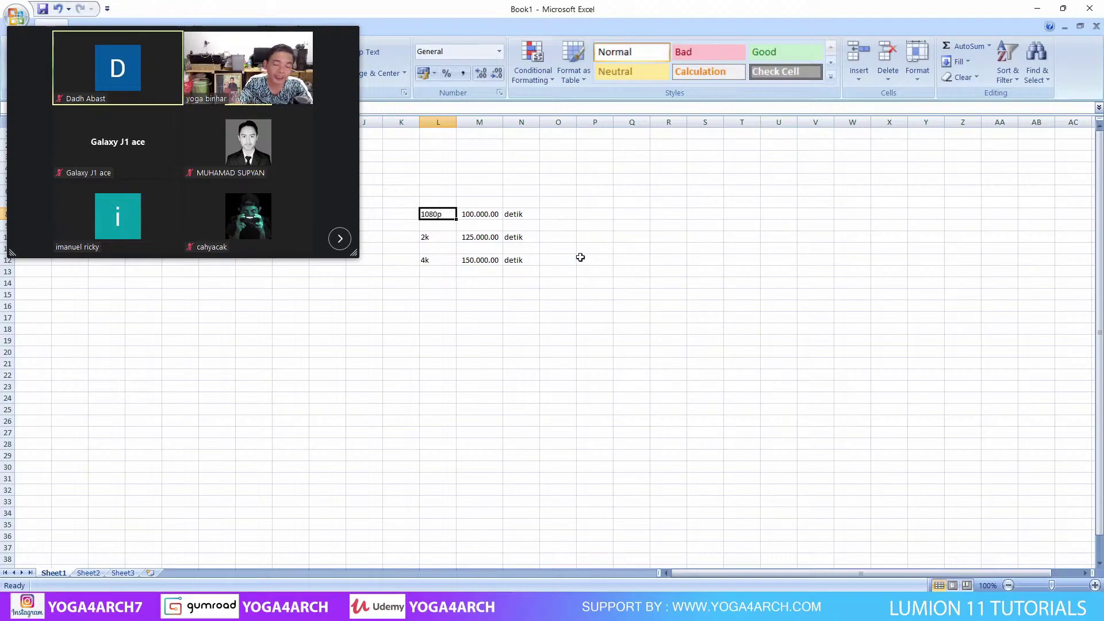
left_click(556, 218)
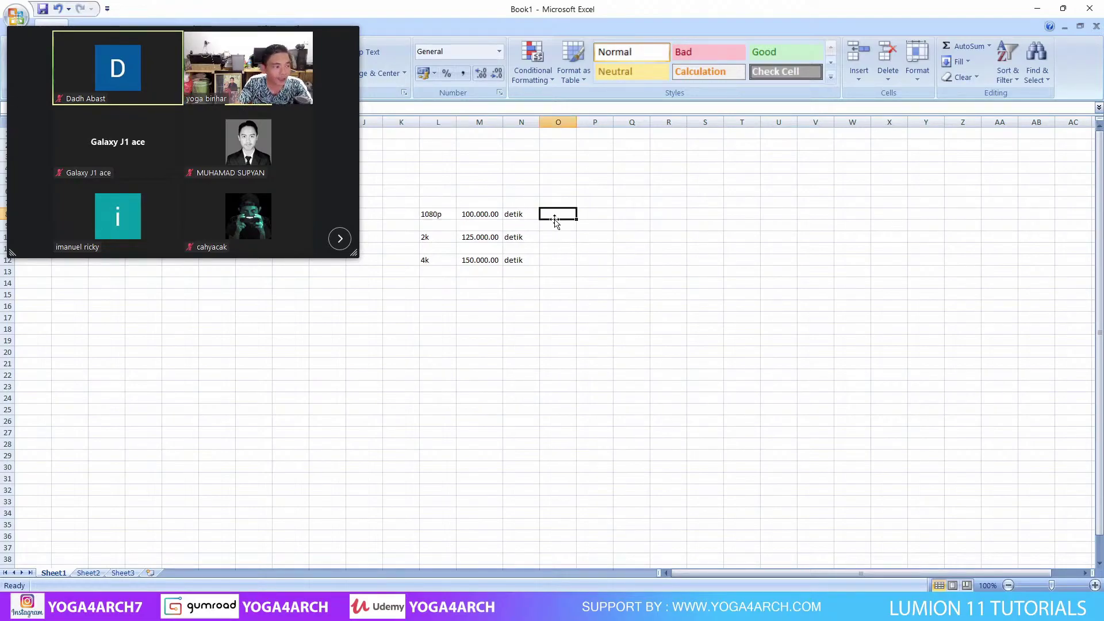
left_click(560, 352)
left_click(479, 316)
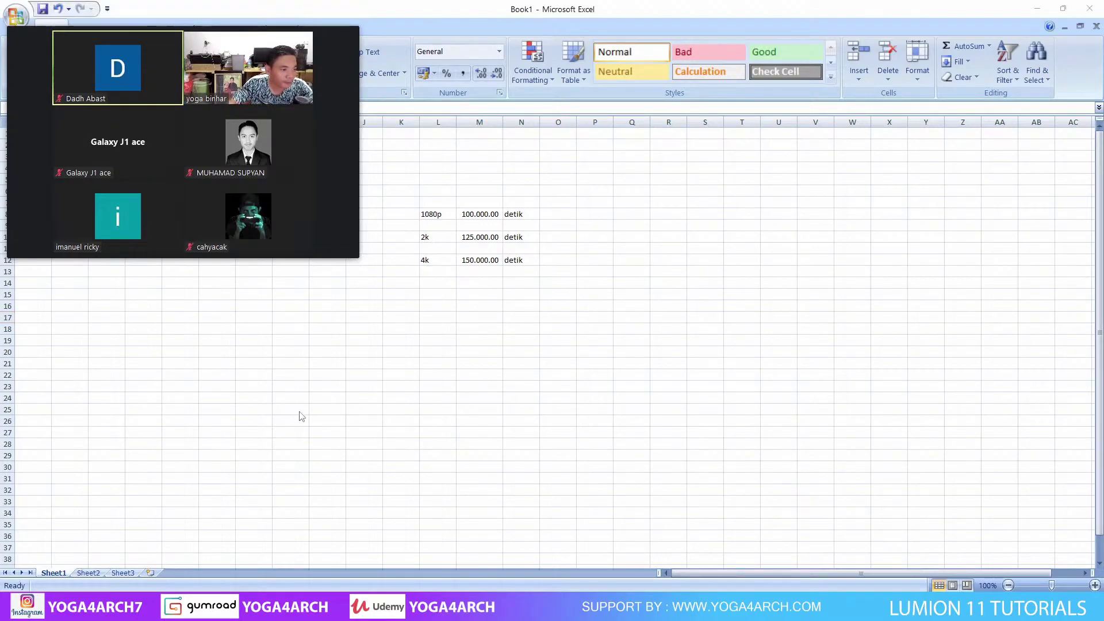
left_click(399, 362)
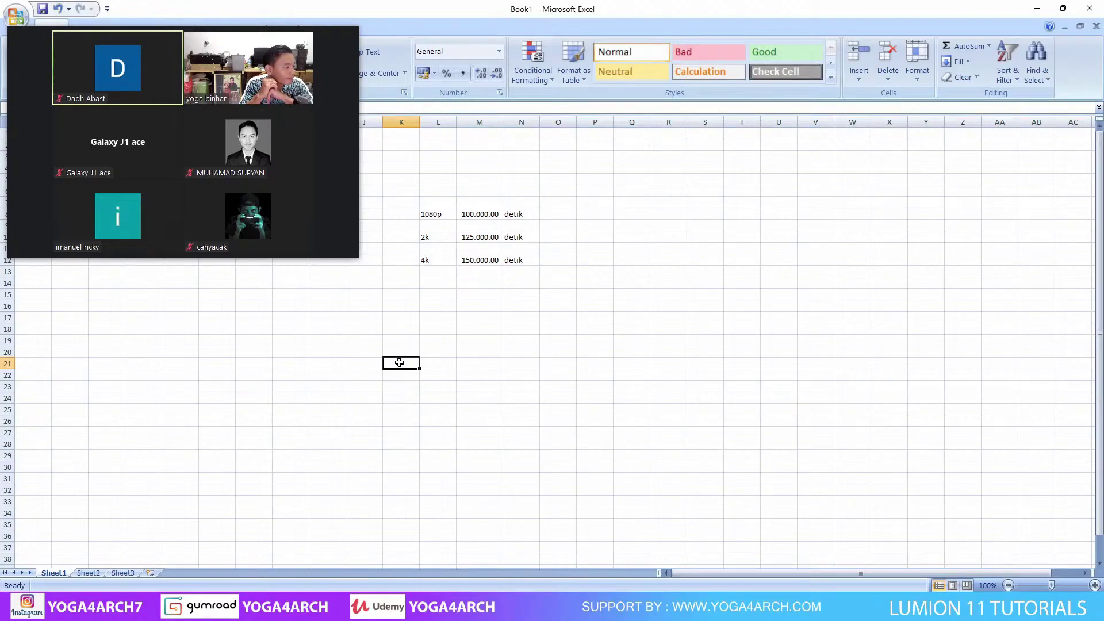
left_click(469, 350)
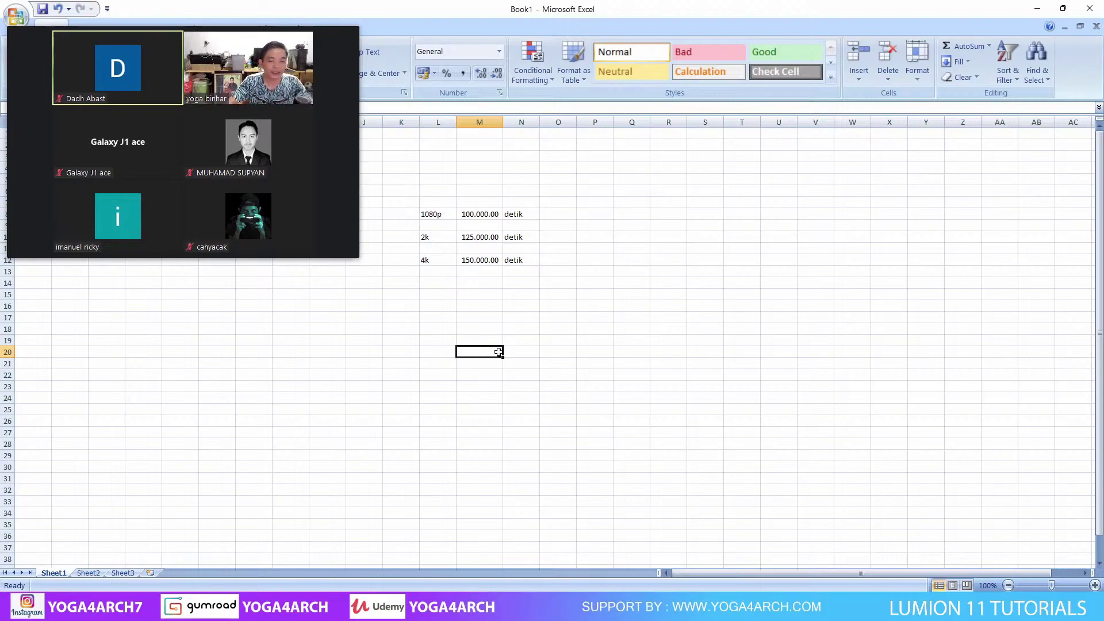
Type 'luar negeri' into cell L17 below the price rows.
left_click(439, 339)
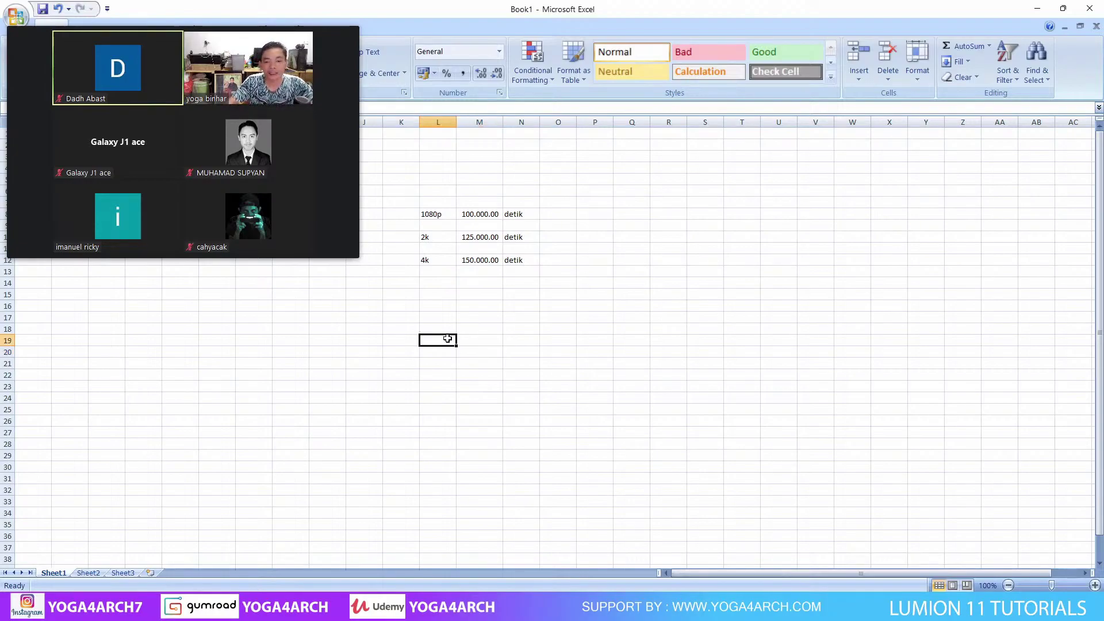
left_click(422, 318)
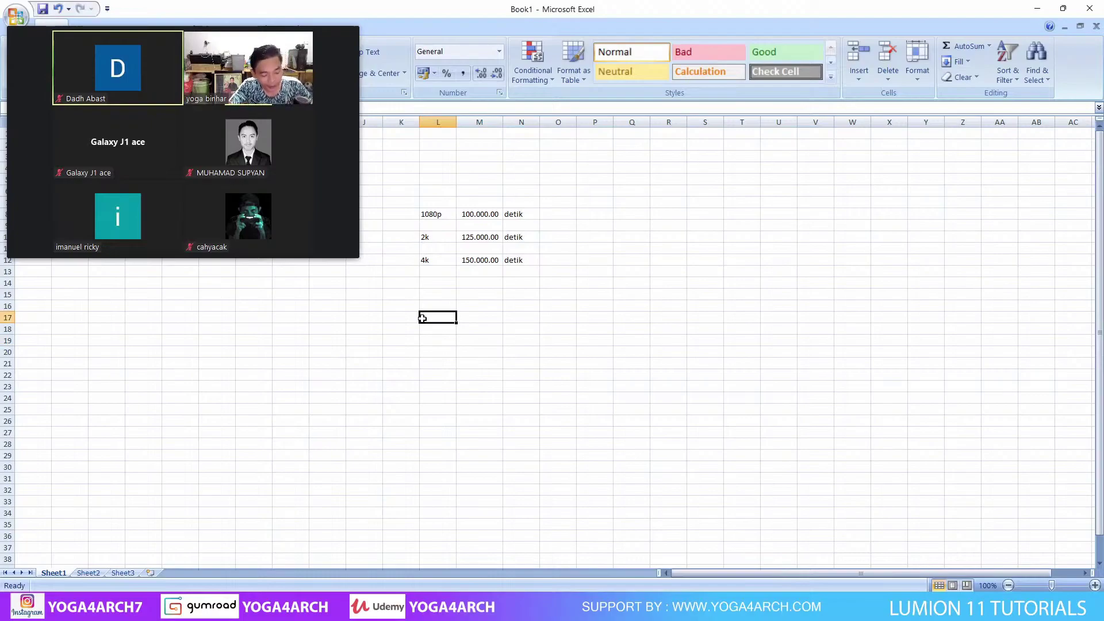
type("luar ne")
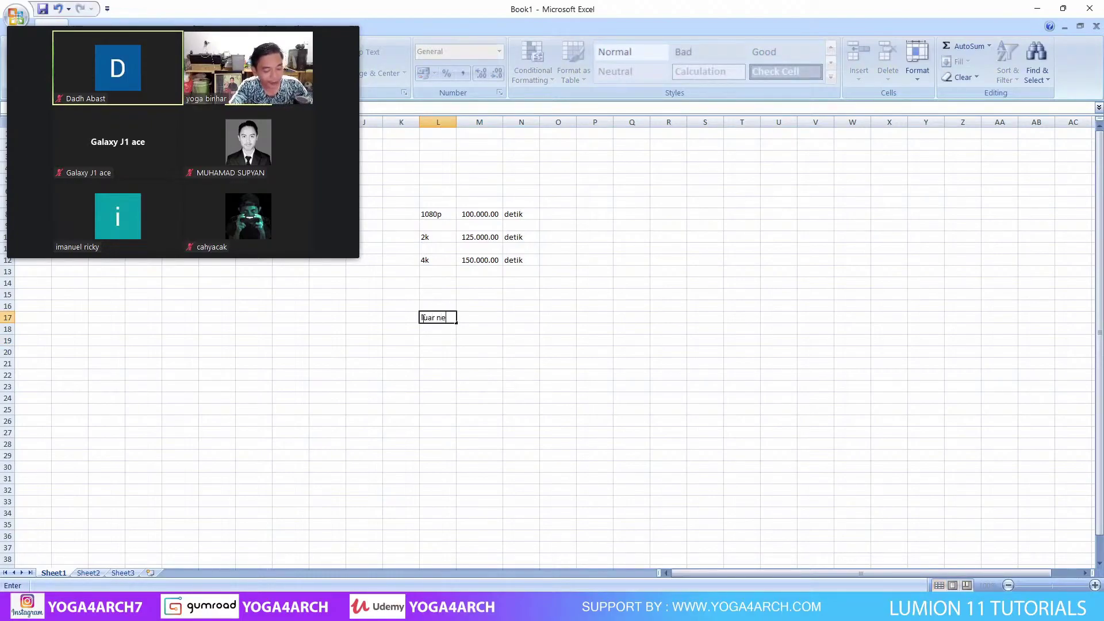
type("geri")
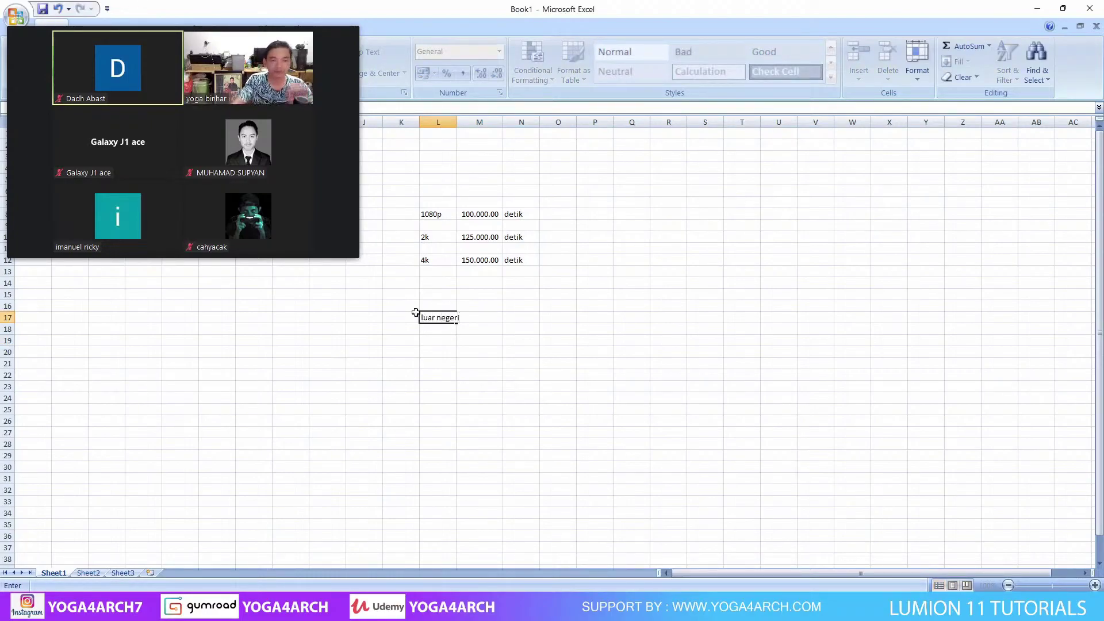
left_click(494, 429)
left_click(435, 344)
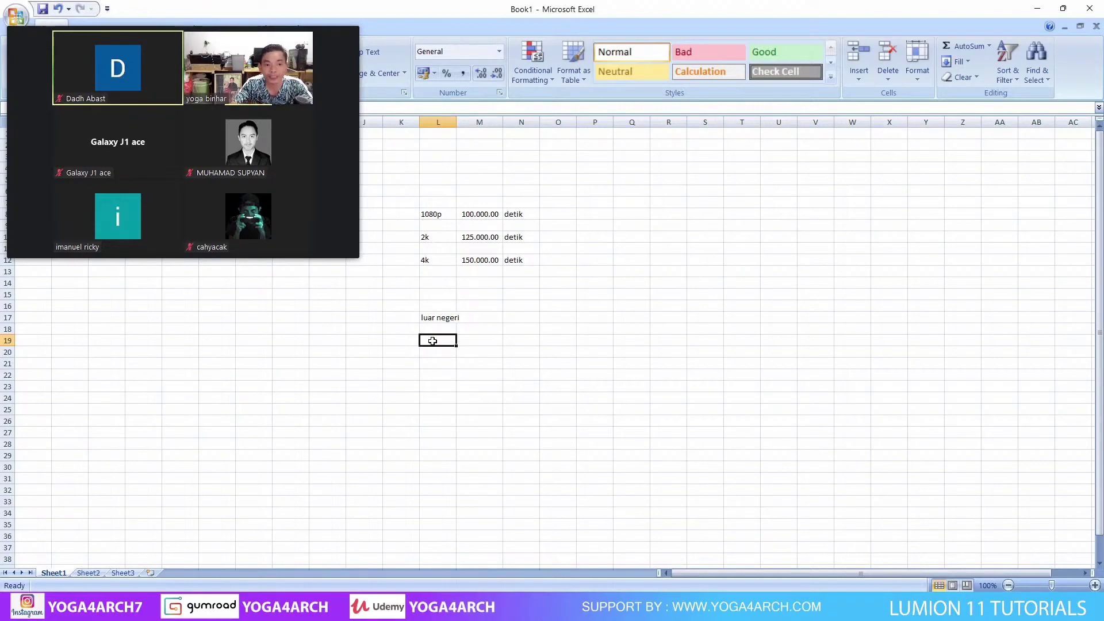
left_click(516, 353)
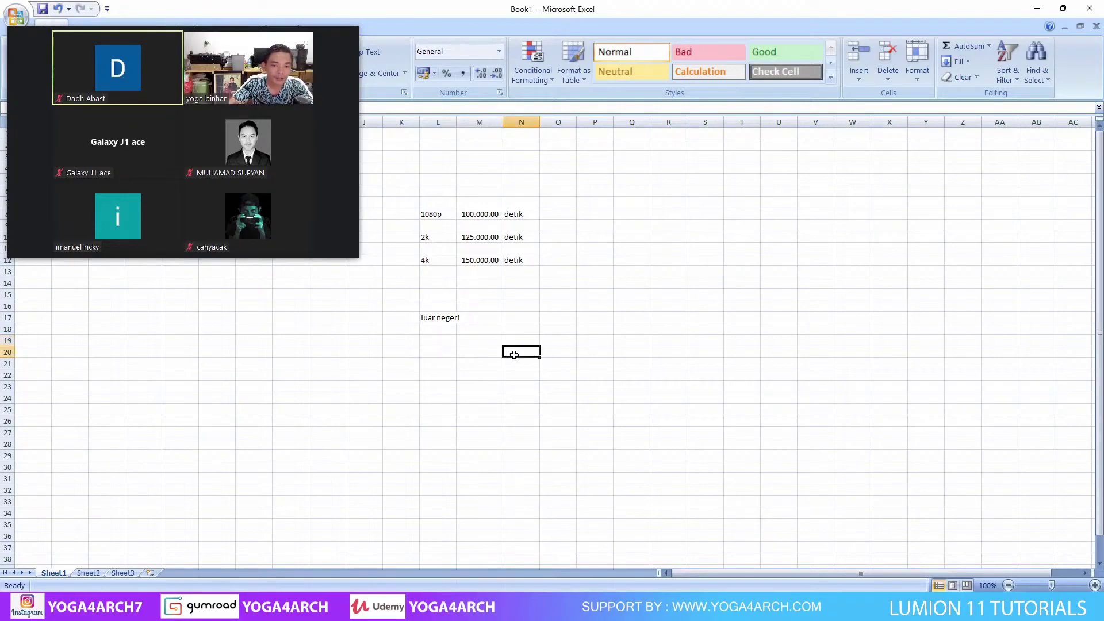
left_click(491, 343)
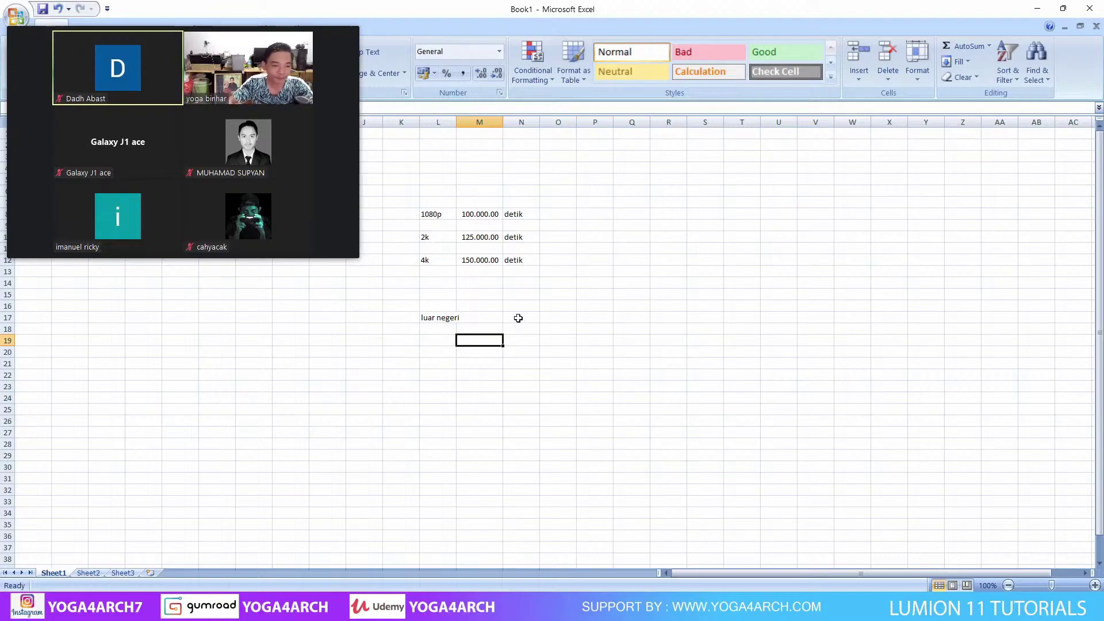
left_click(418, 354)
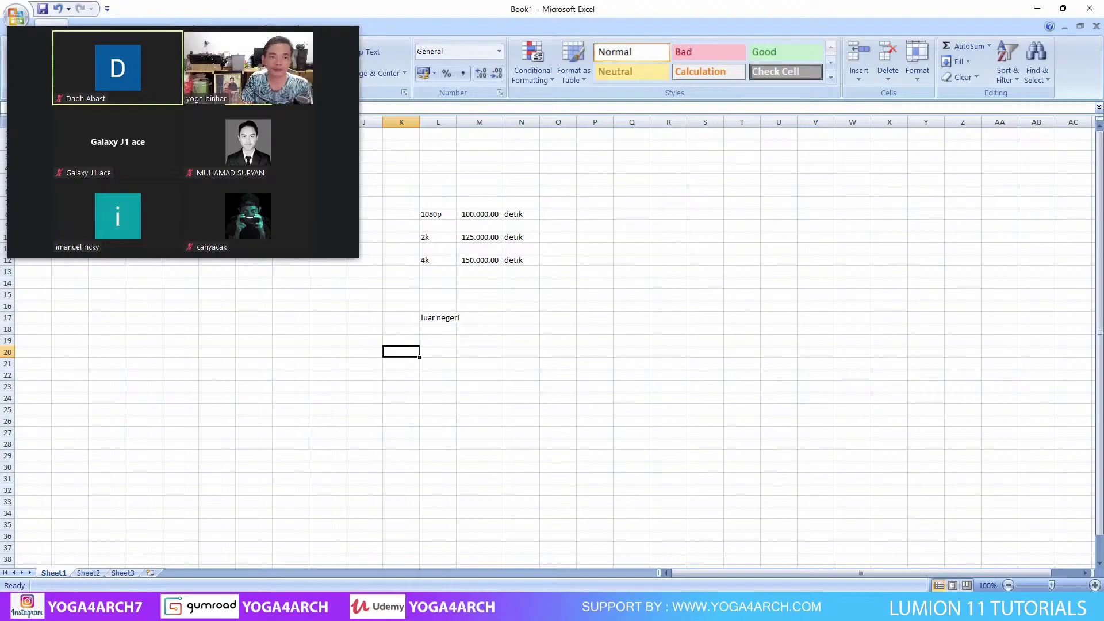
Minimize Excel to view the previous render in Photos, then Alt+Tab back to Book1.
left_click(1043, 10)
key("Left")
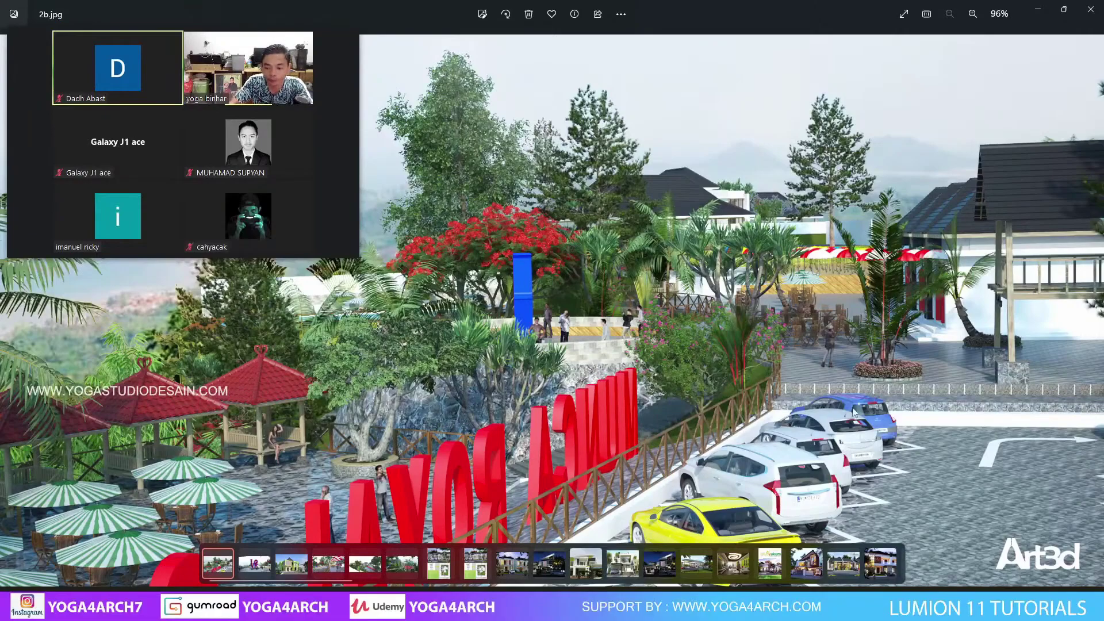
key("alt+Tab")
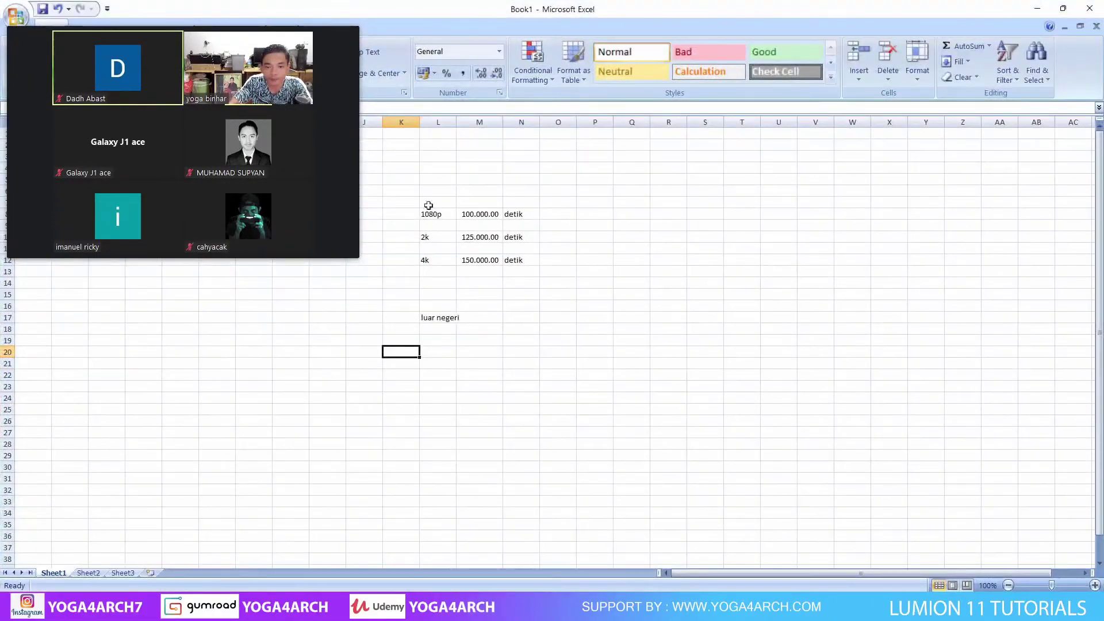
Clear the old price entries and type the heading 'PASSIVE INCOME' in N11 in capitals.
left_click_drag(409, 190, 538, 349)
key("Delete")
left_click(553, 316)
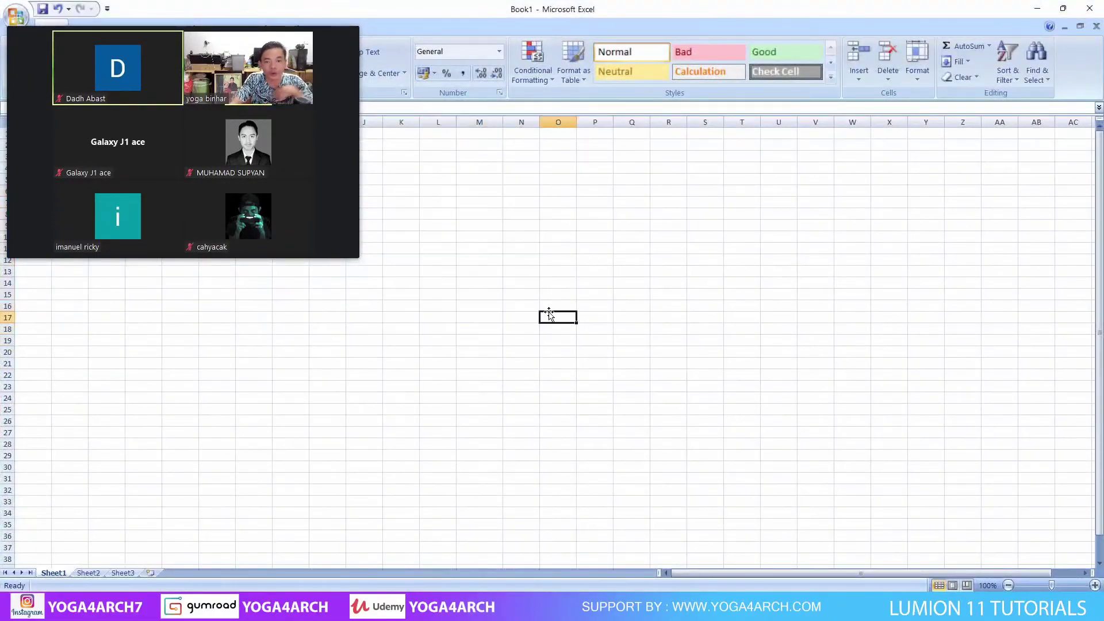
left_click(514, 239)
key("Caps_Lock")
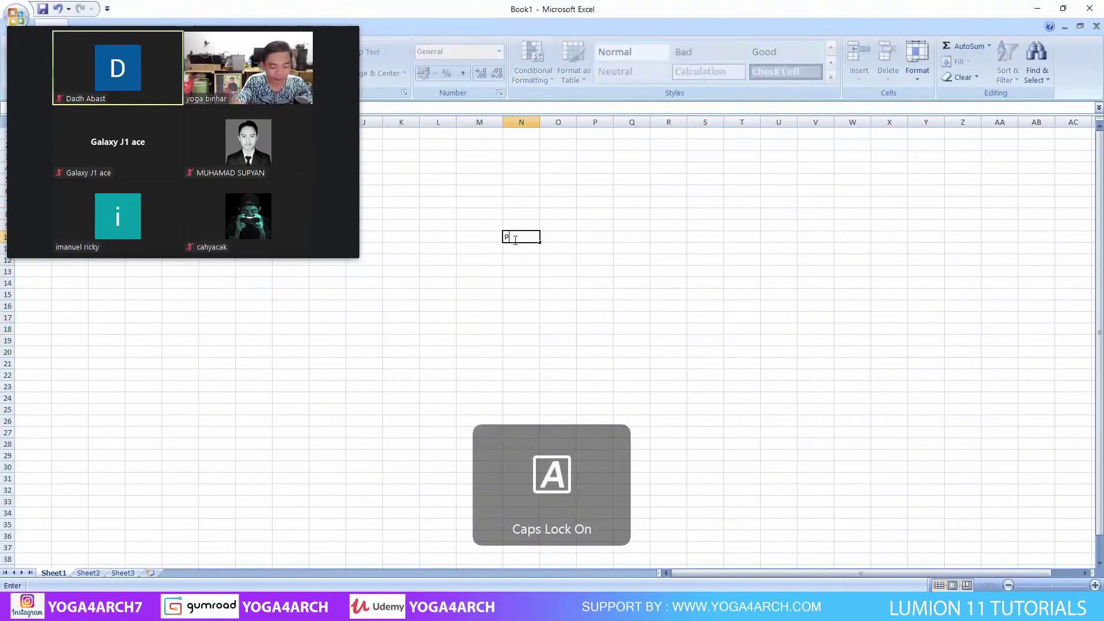
type("PASSIVE INCOME")
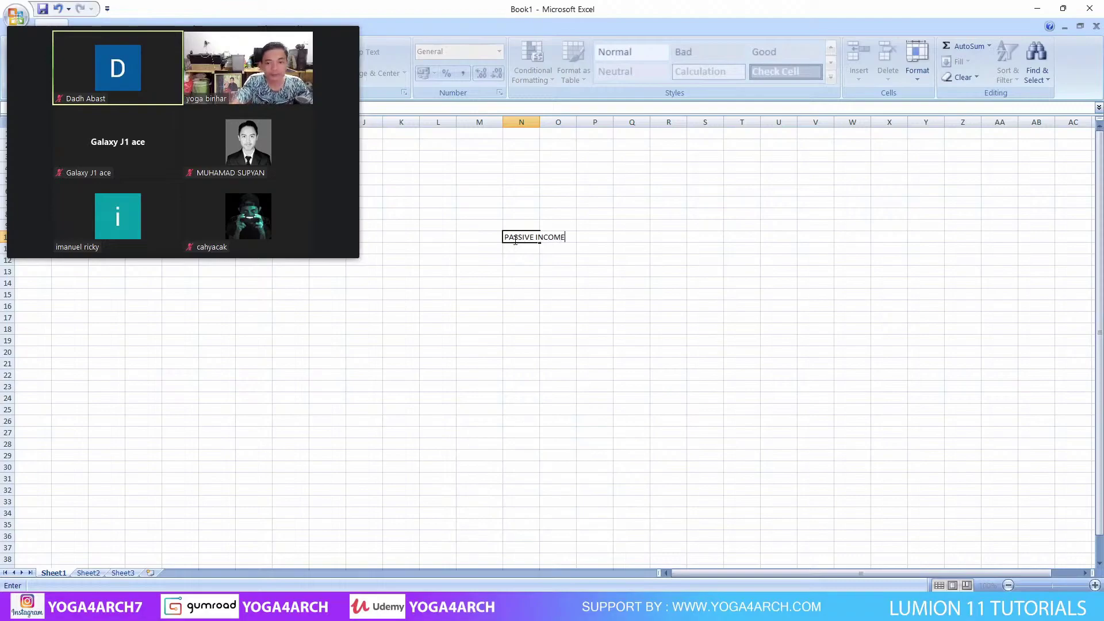
left_click(553, 363)
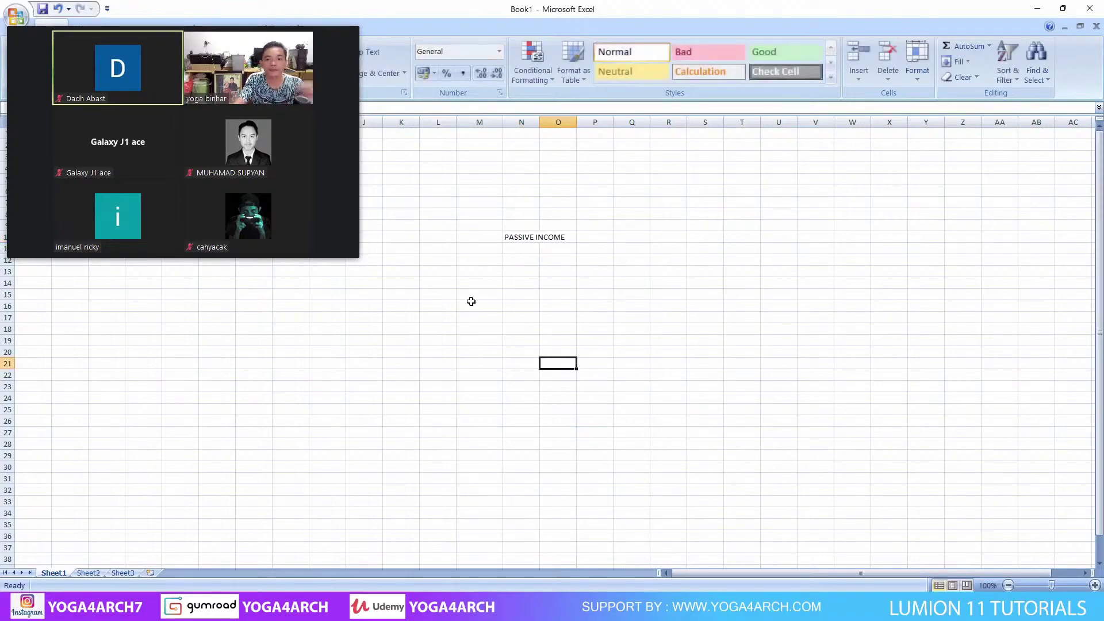
List YOUTUBE, GUMROAD, PATREON, CGTRADER, UDEMY, 3DSTOCK and TURBOSQUID in N12:N18.
left_click(521, 261)
type("YOUTUBE")
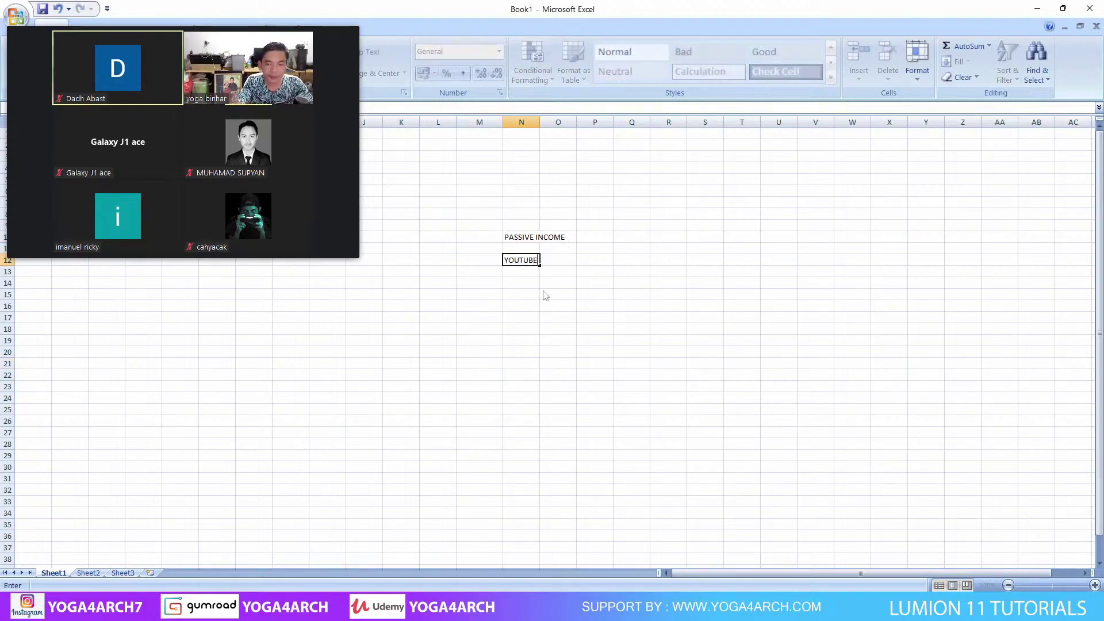
key("Return")
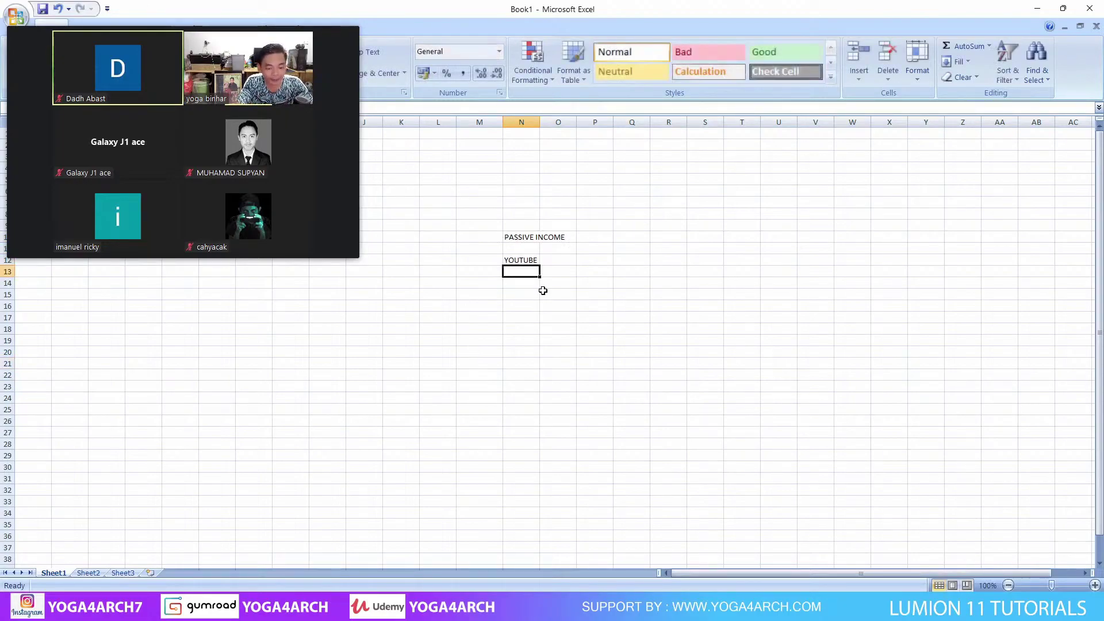
type("G")
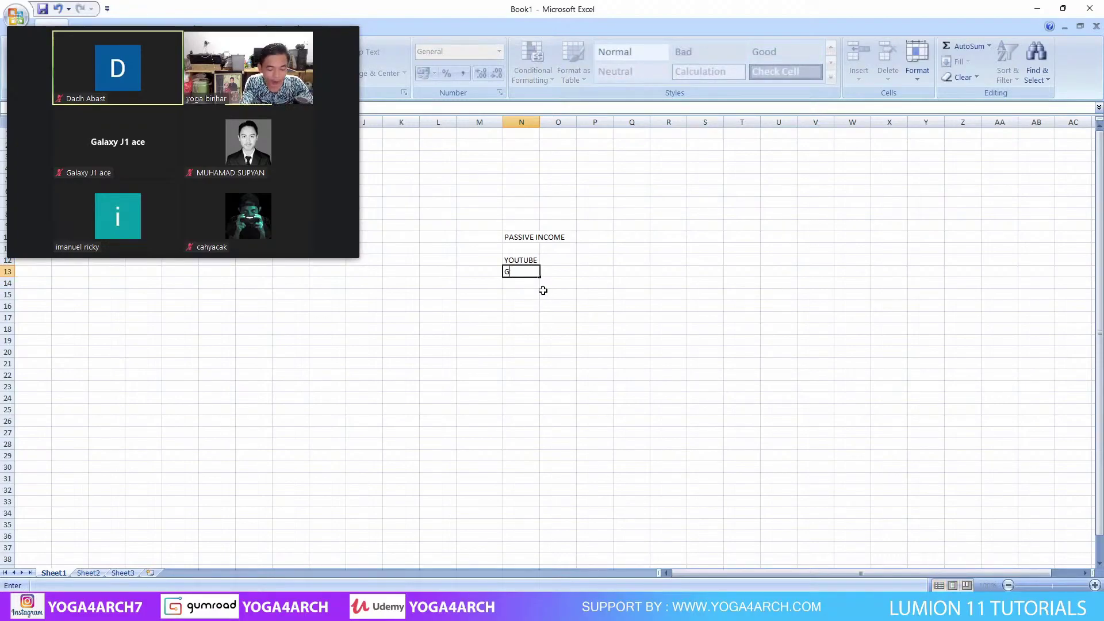
type("UMROAD")
key("Return")
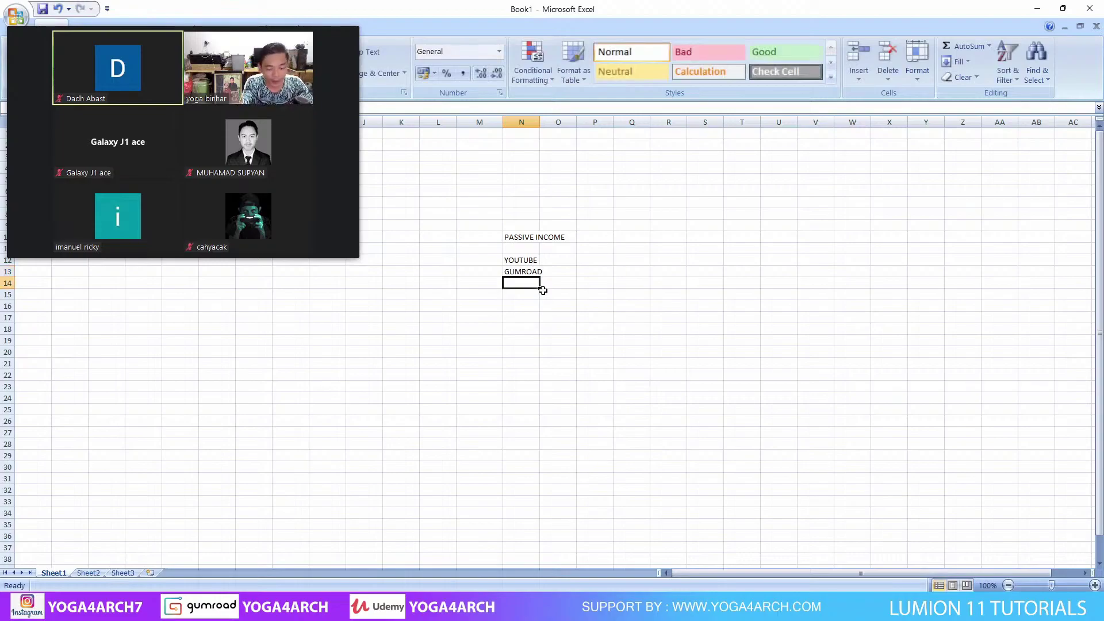
type("PATREON")
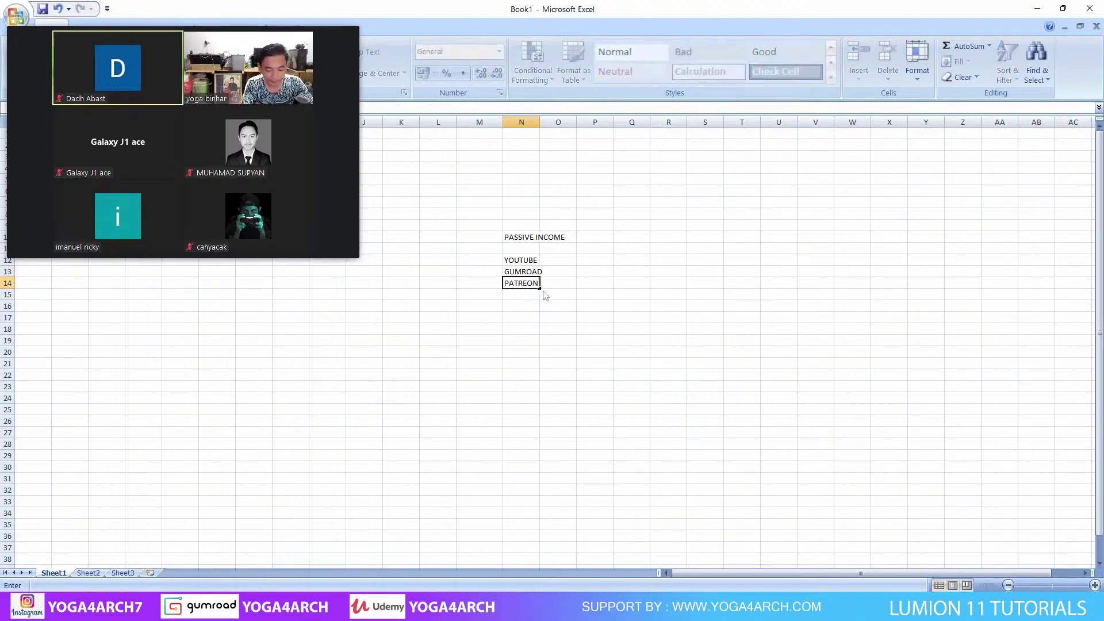
key("Return")
type("C")
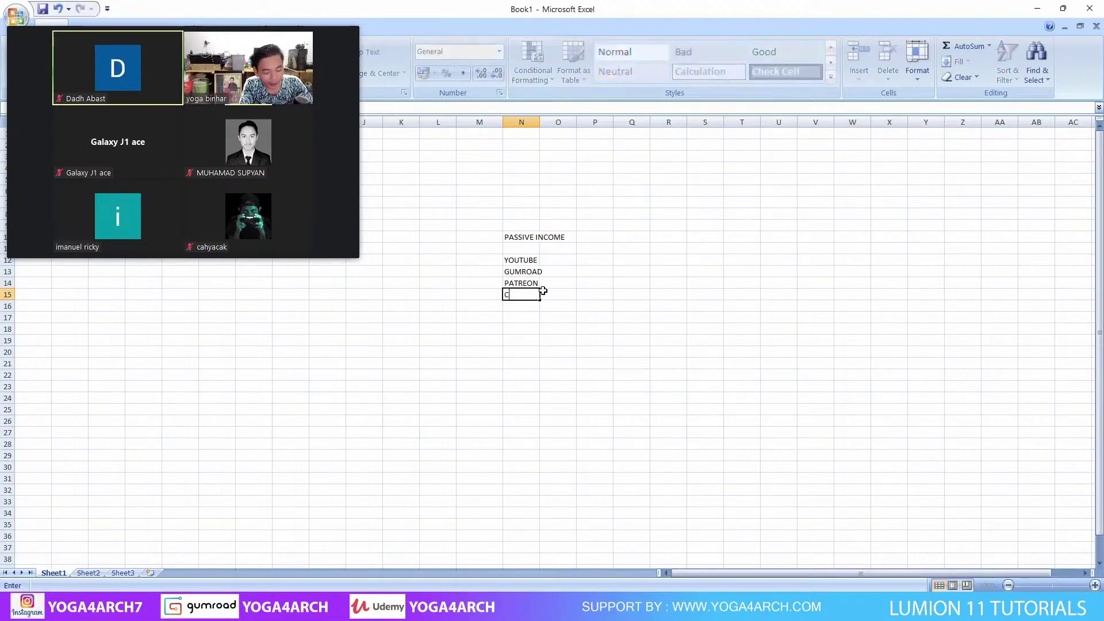
type("GTRADER")
key("Return")
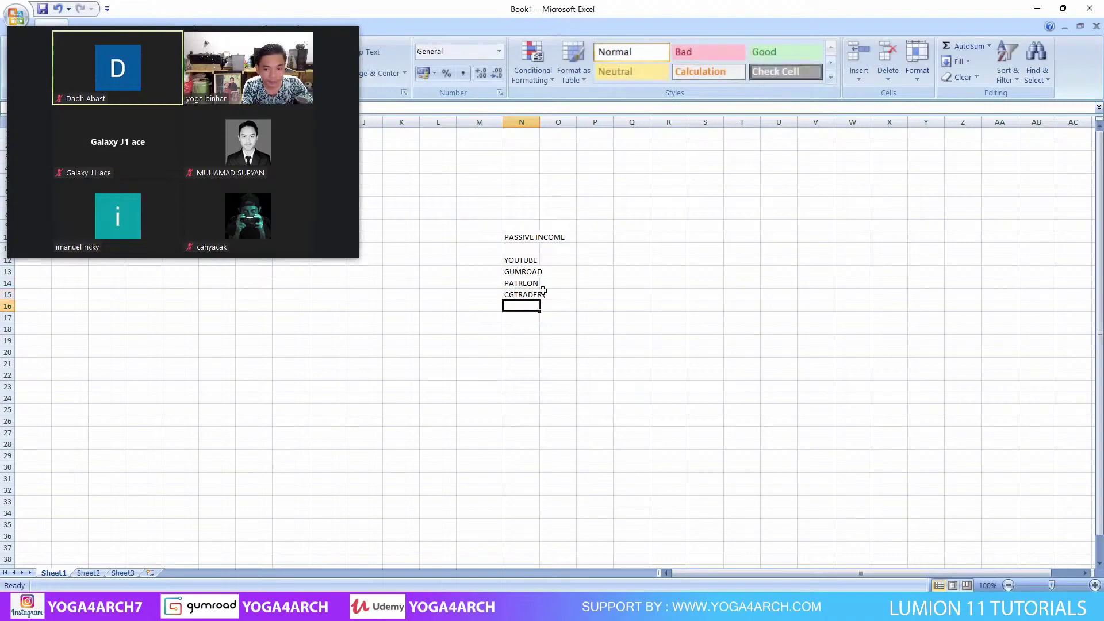
type("UDEMY")
key("Return")
type("3DSTOCK")
key("Return")
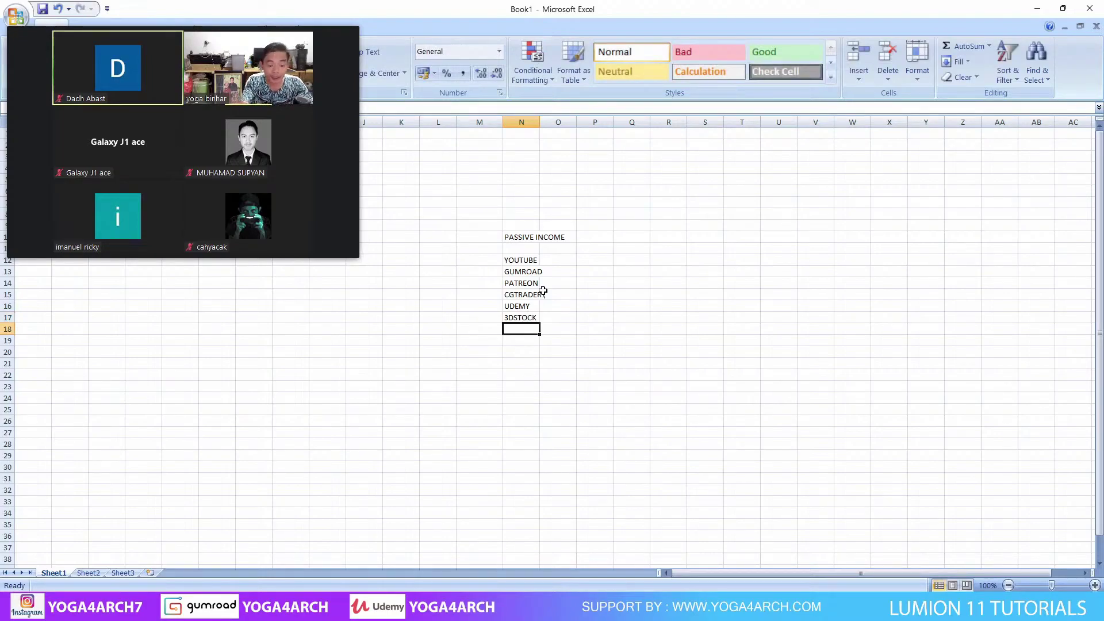
type("TURBOSQ")
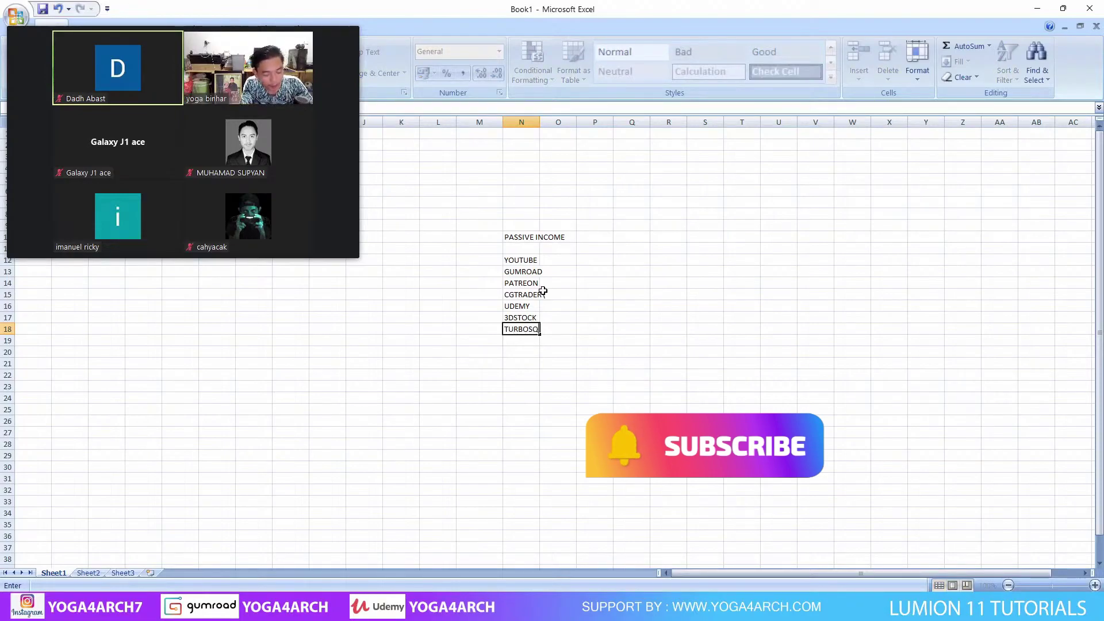
type("UID")
key("Return")
key("Return")
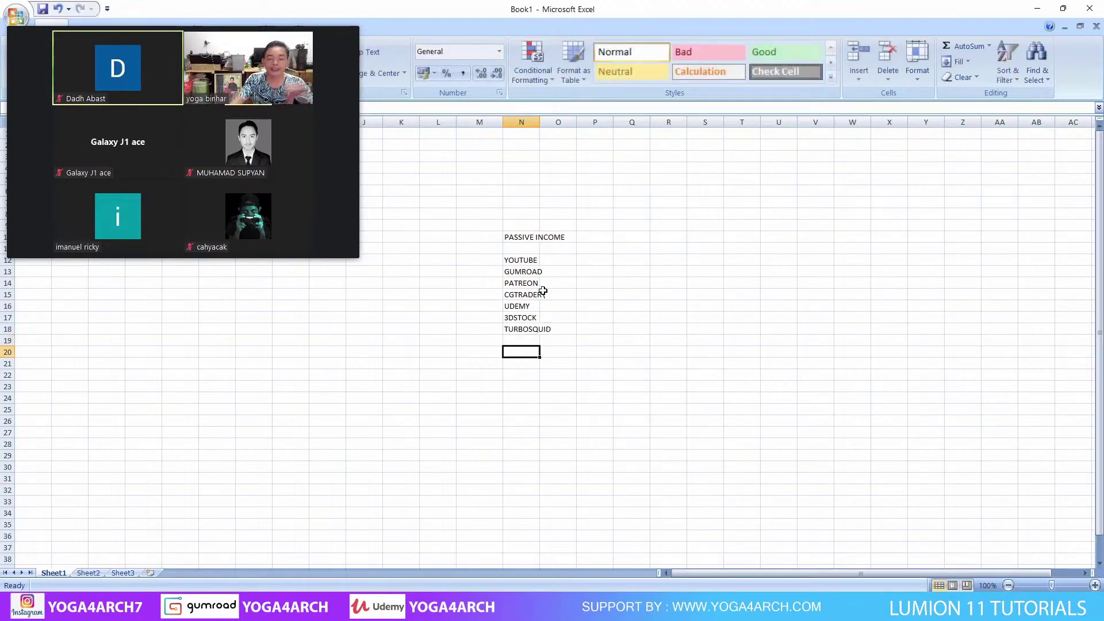
Make the seven platform names in N12:N18 bold.
left_click_drag(521, 260, 525, 331)
left_click_drag(298, 21, 955, 146)
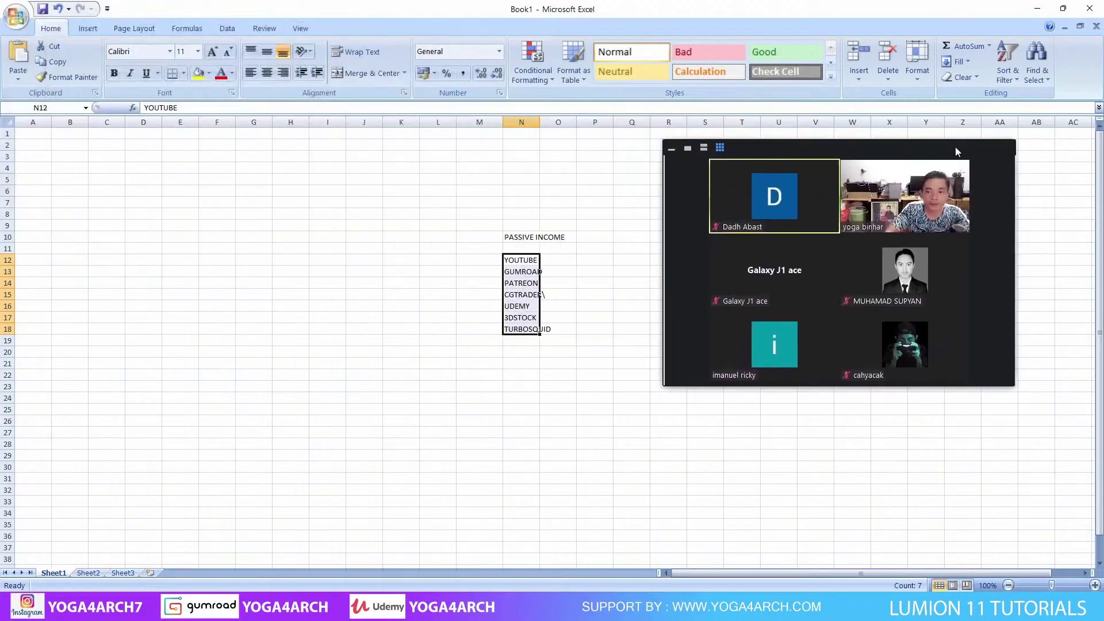
left_click(114, 73)
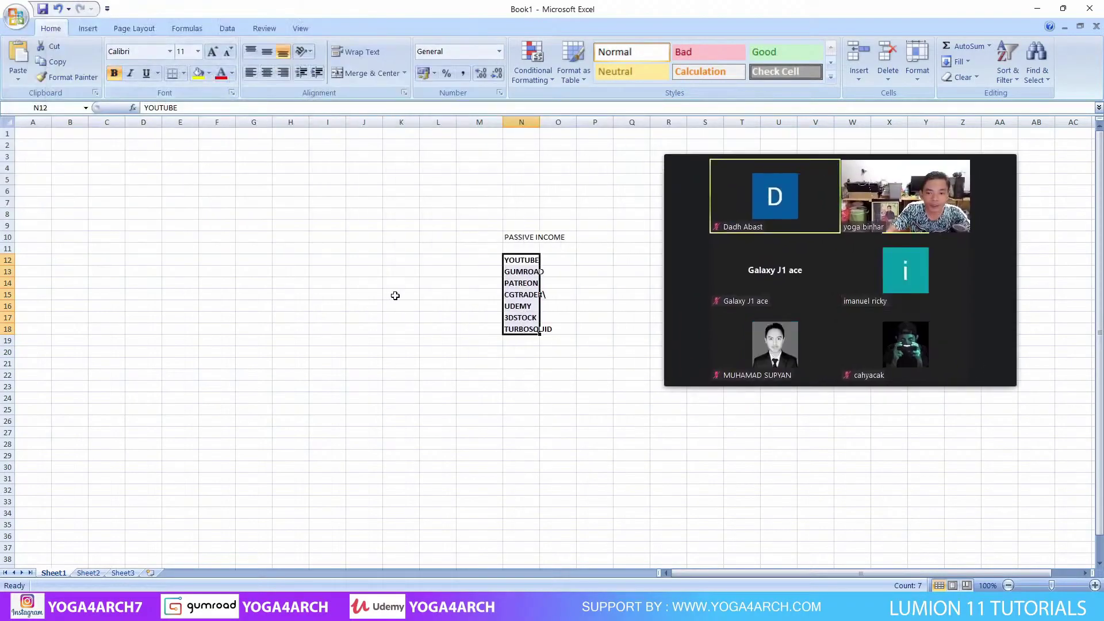
left_click(442, 293)
Make the PASSIVE INCOME heading bold at 22 pt.
left_click_drag(507, 237, 560, 237)
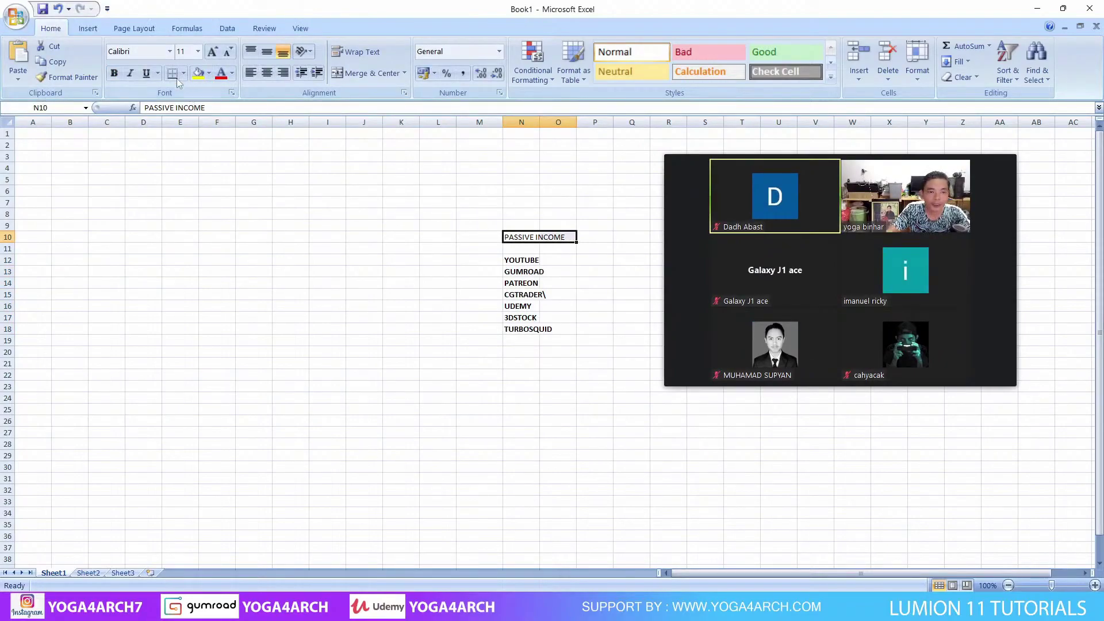
left_click(114, 73)
left_click(201, 55)
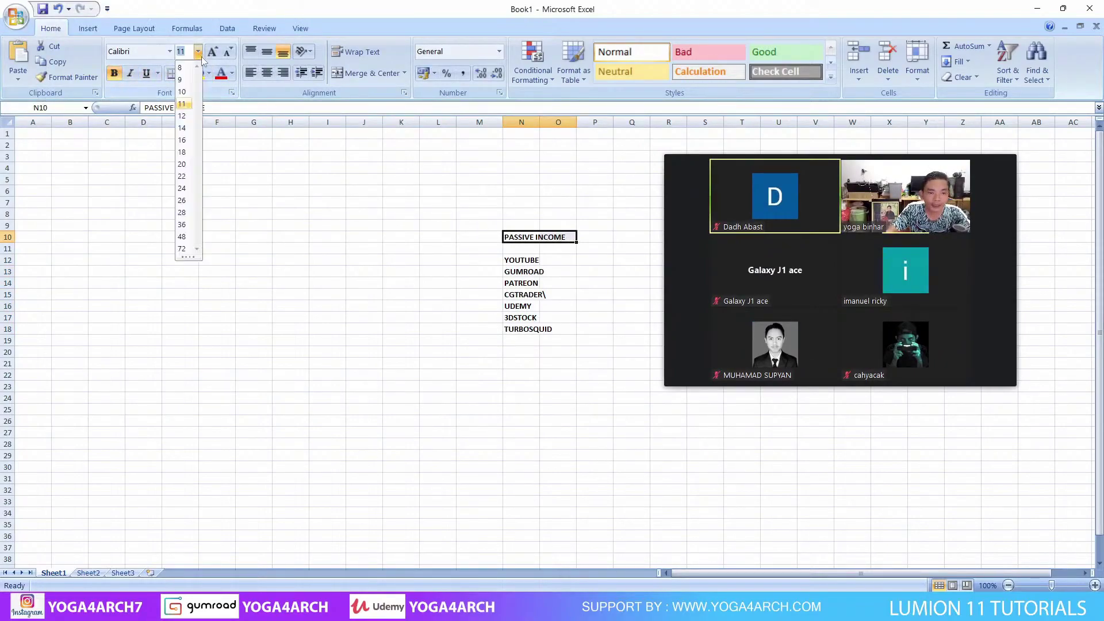
left_click(182, 176)
left_click(445, 396)
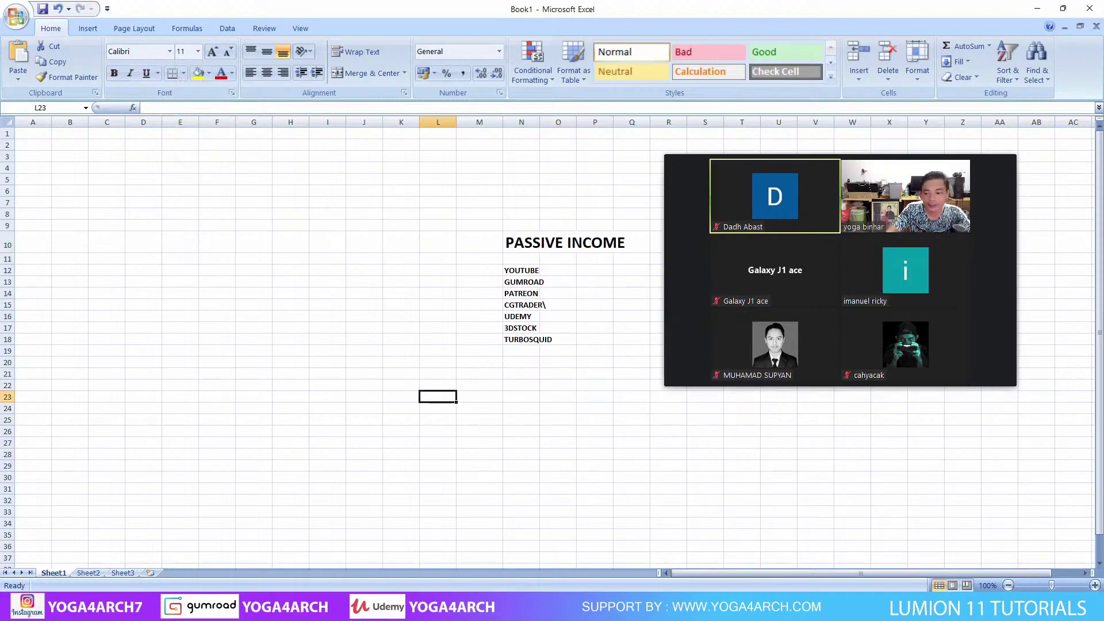
Zoom in and hide the empty columns G to K.
left_click_drag(1052, 585, 1058, 586)
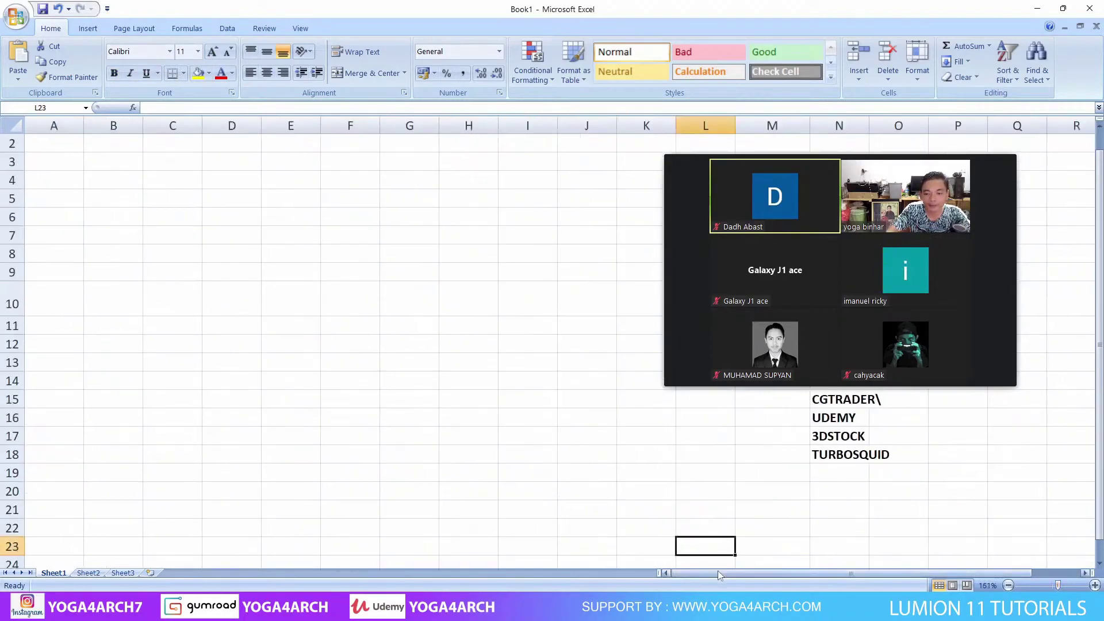
left_click_drag(771, 573, 783, 571)
left_click_drag(926, 571, 924, 571)
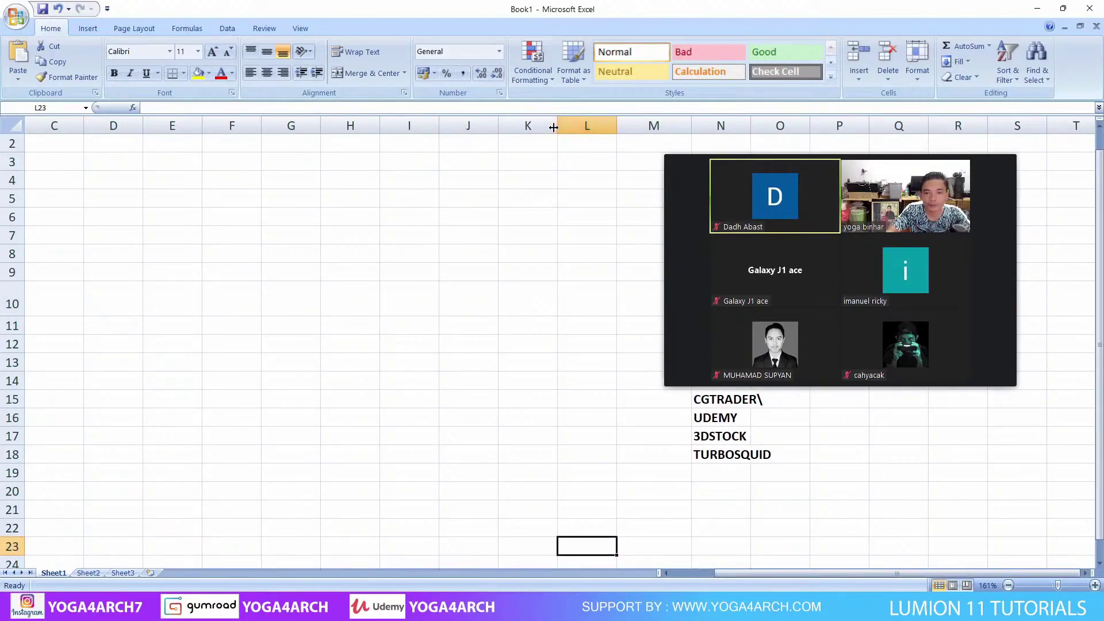
left_click_drag(558, 125, 220, 125)
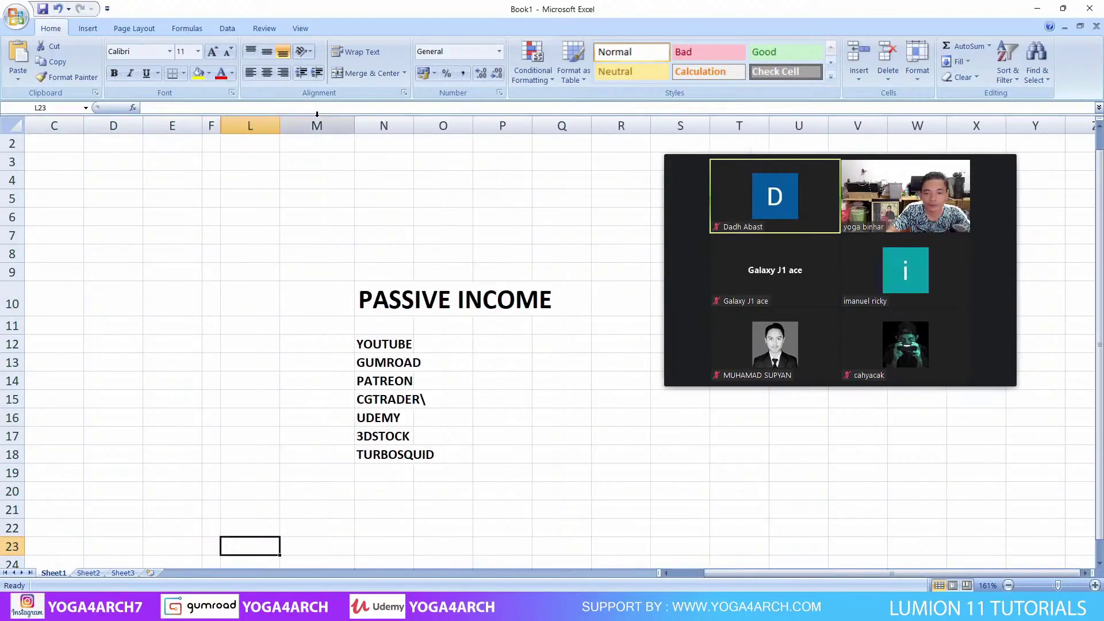
Enter 1 and 2 in M12:M13 and reduce M12's decimal places.
left_click(314, 346)
type("1")
key("Return")
type("2")
key("Return")
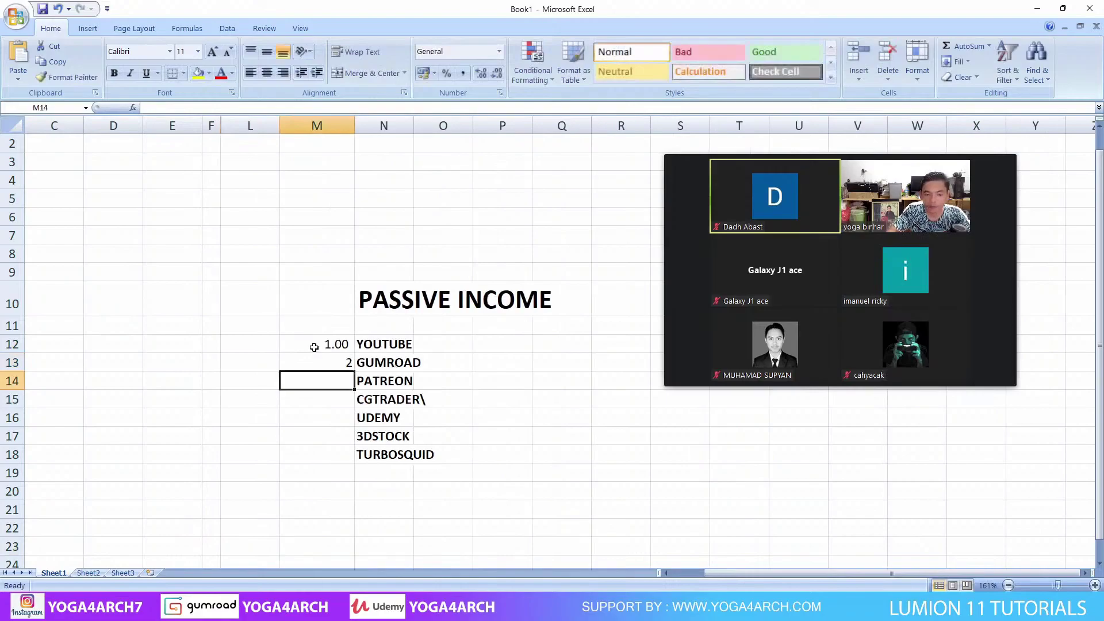
left_click(314, 346)
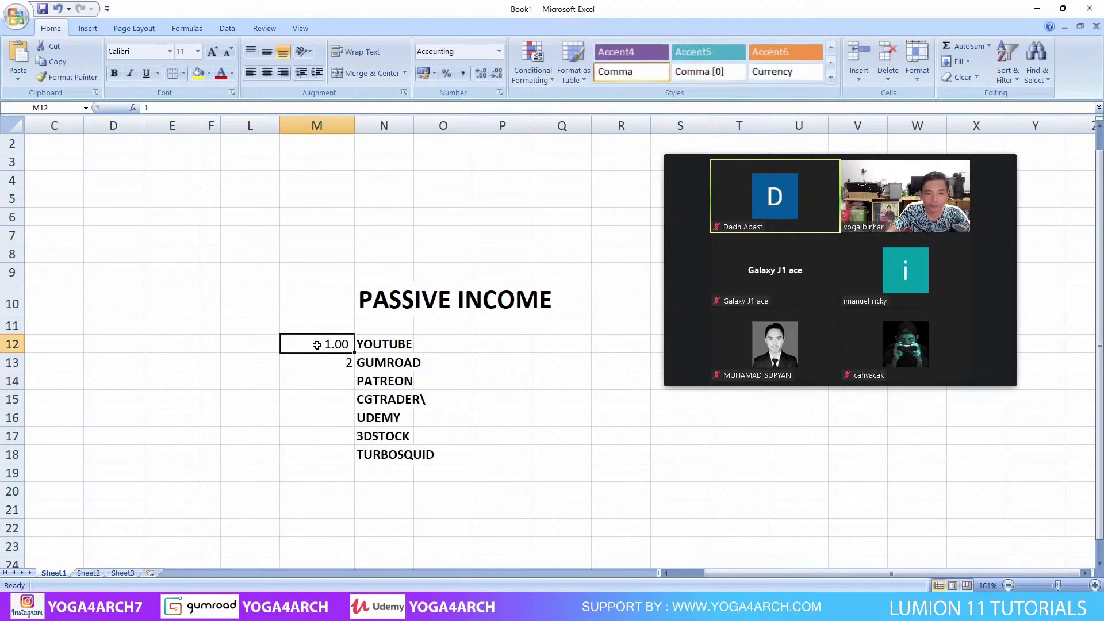
left_click(494, 74)
left_click(492, 73)
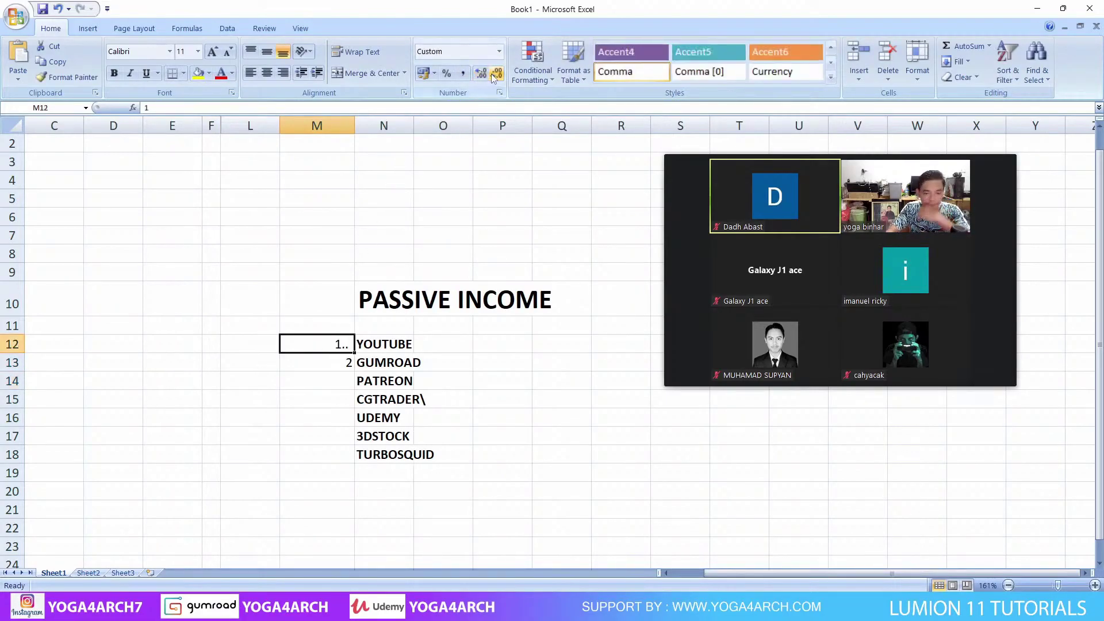
left_click(291, 398)
Re-enter 1 in M12 and extend the numbering 1 to 7 down to M18.
left_click(314, 345)
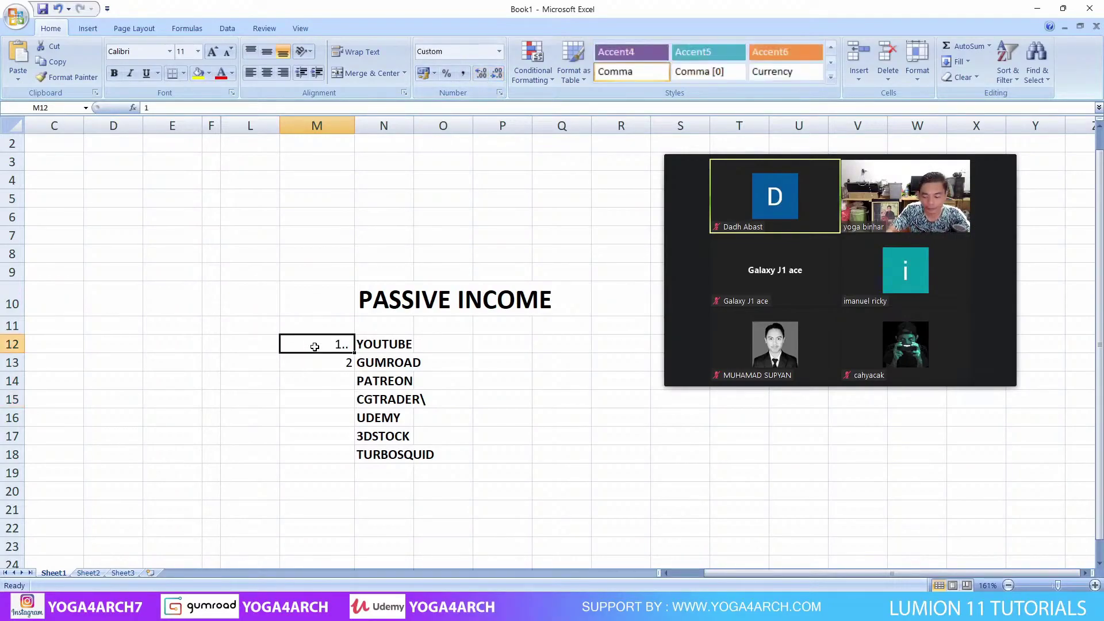
type("1")
key("Return")
key("Return")
left_click_drag(315, 346, 348, 461)
left_click(484, 468)
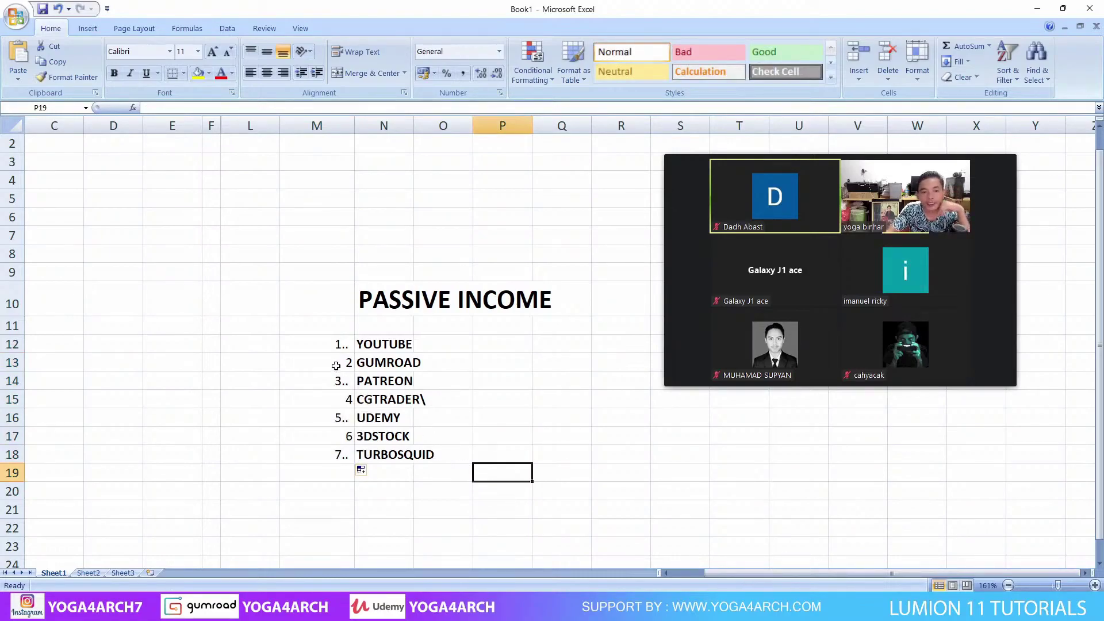
Fill the YOUTUBE, PATREON, UDEMY and TURBOSQUID cells green.
left_click(375, 345)
left_click(373, 382, "ctrl")
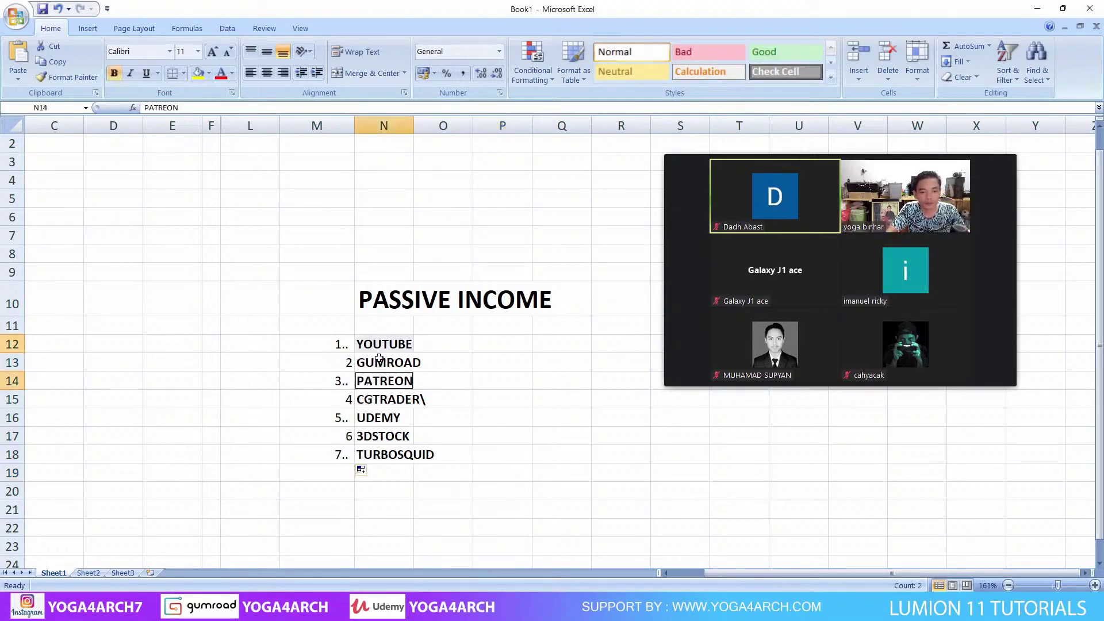
left_click(372, 417, "ctrl")
left_click(383, 455, "ctrl")
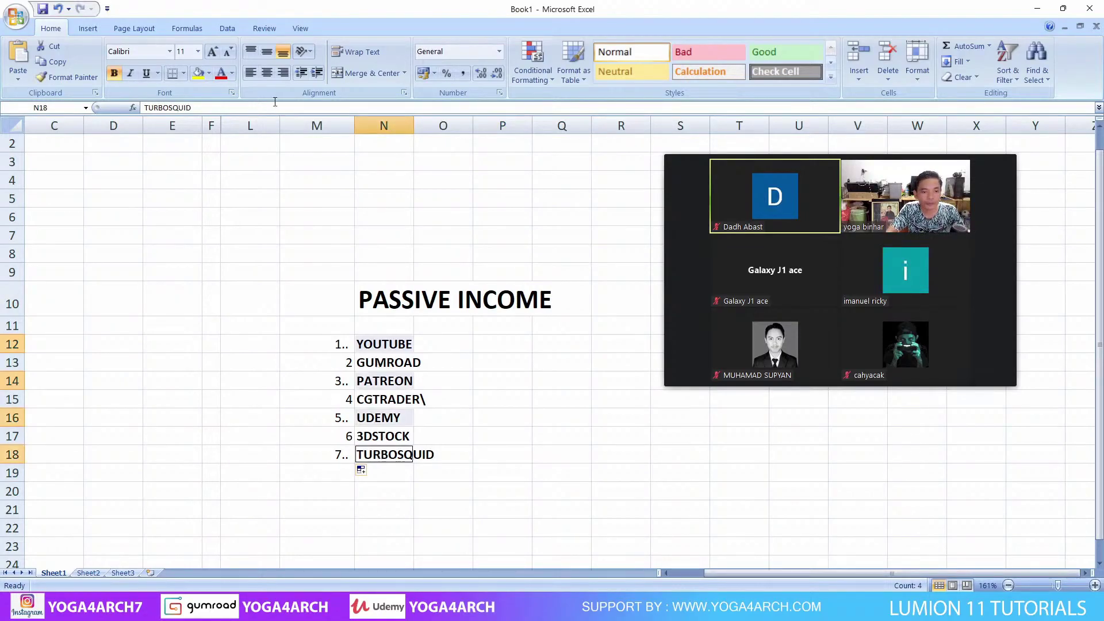
left_click(208, 73)
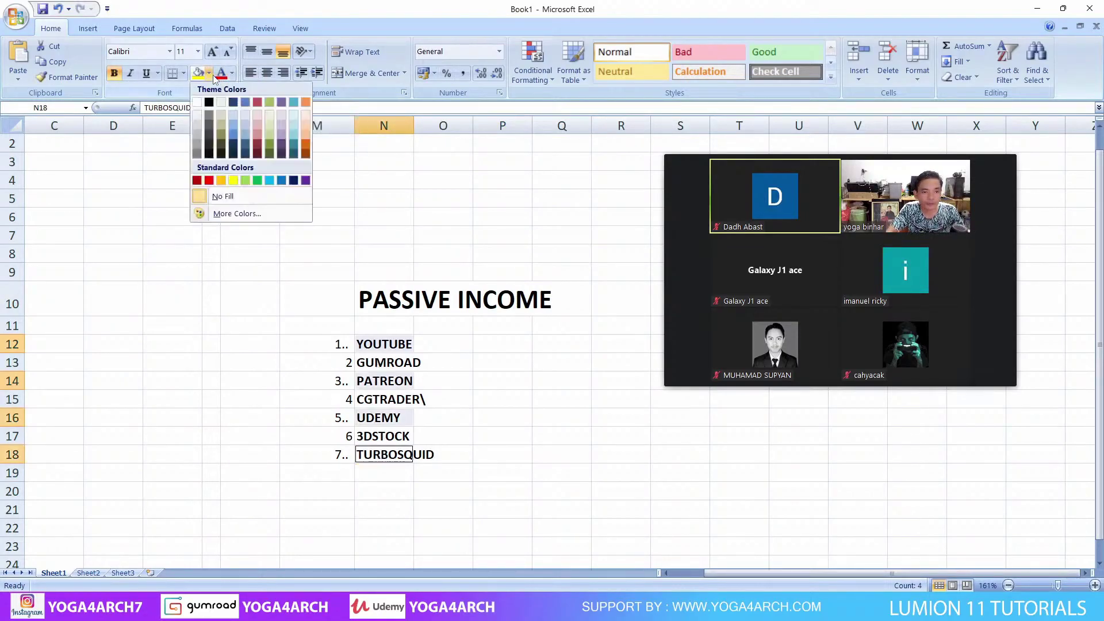
left_click(247, 181)
left_click(516, 389)
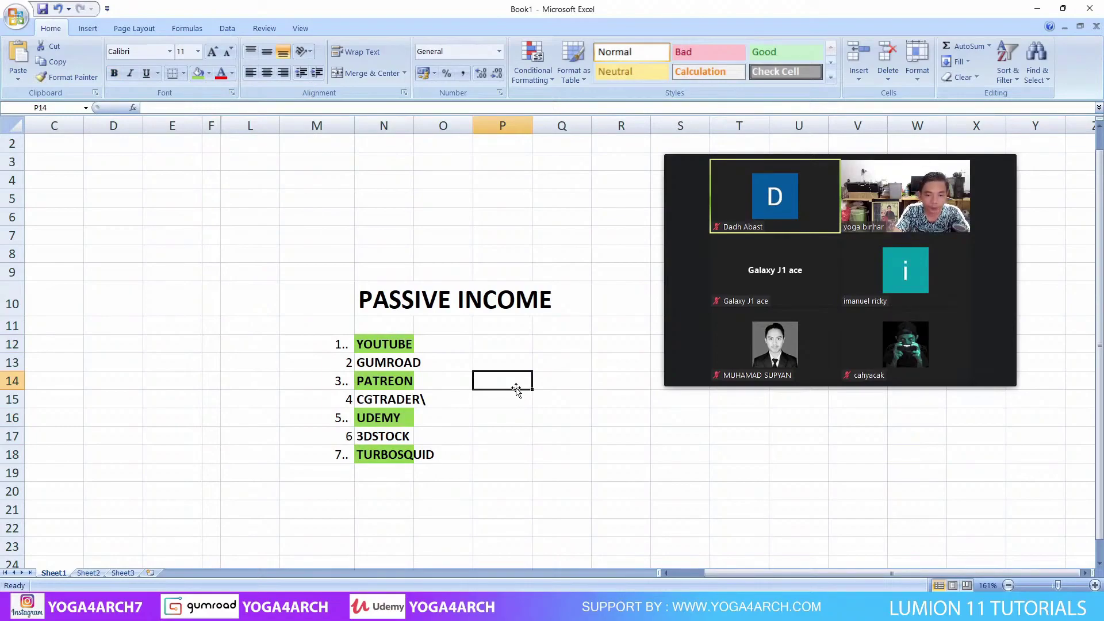
left_click(397, 398)
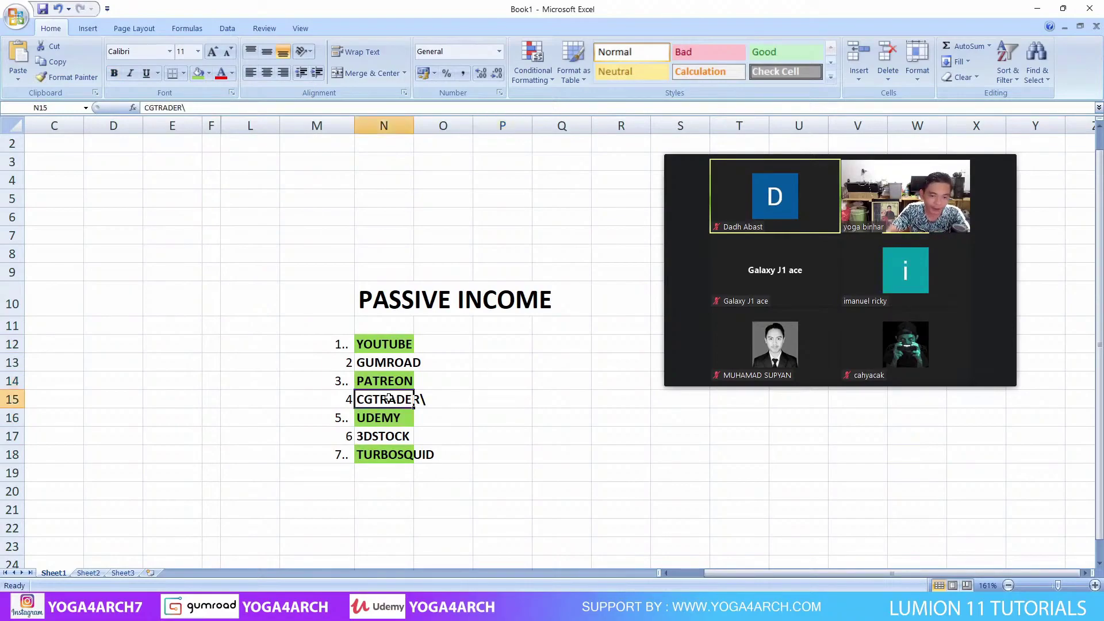
left_click(404, 451)
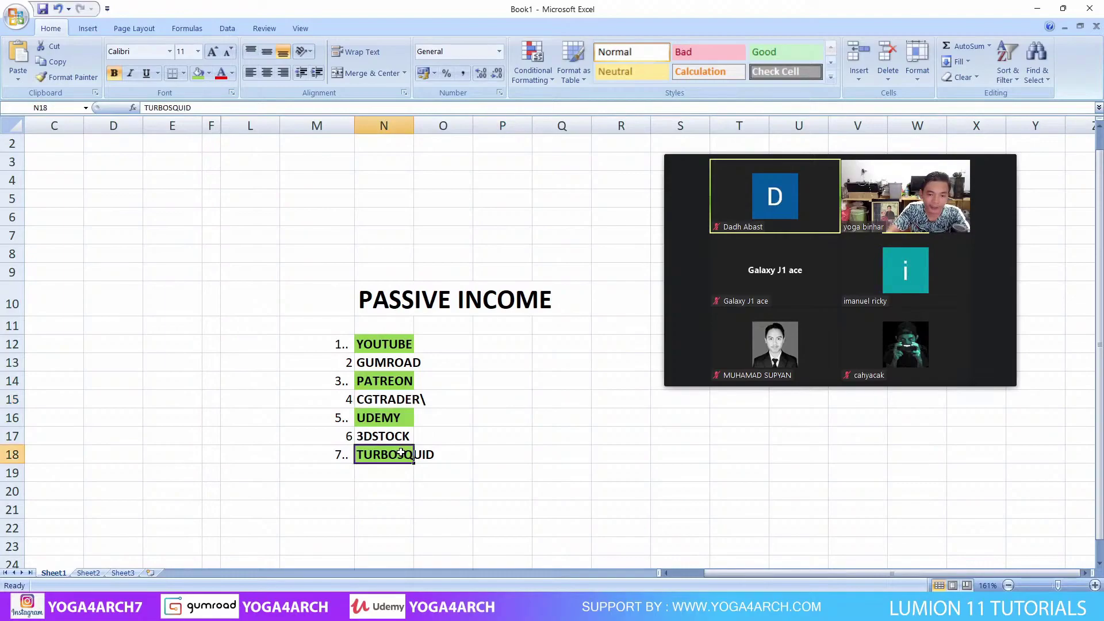
left_click(386, 416)
left_click(371, 436)
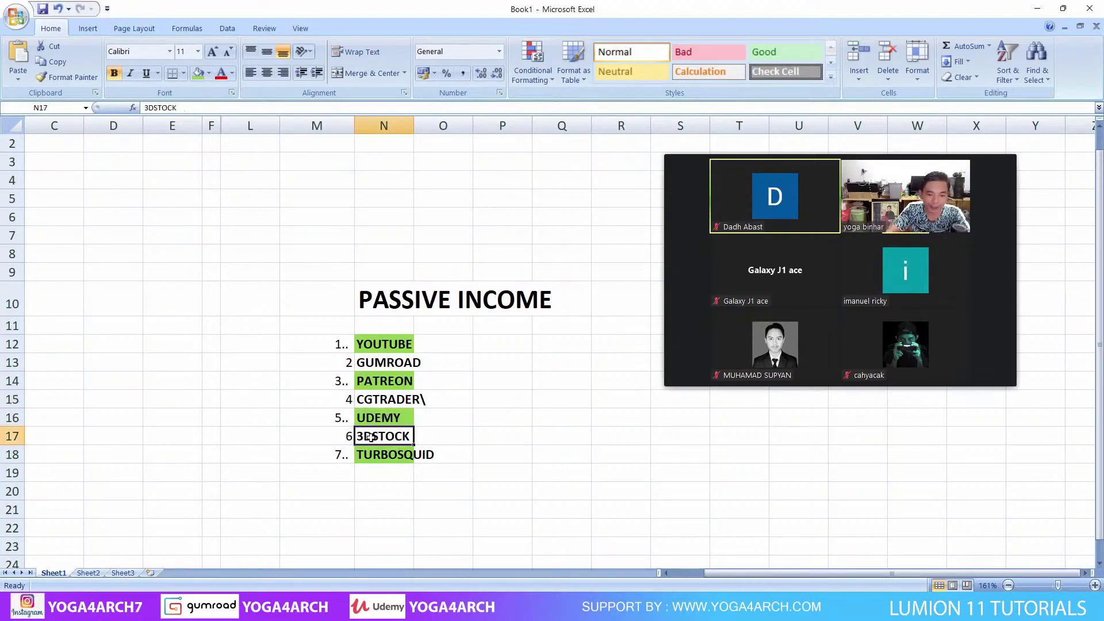
left_click(387, 459)
left_click(314, 487)
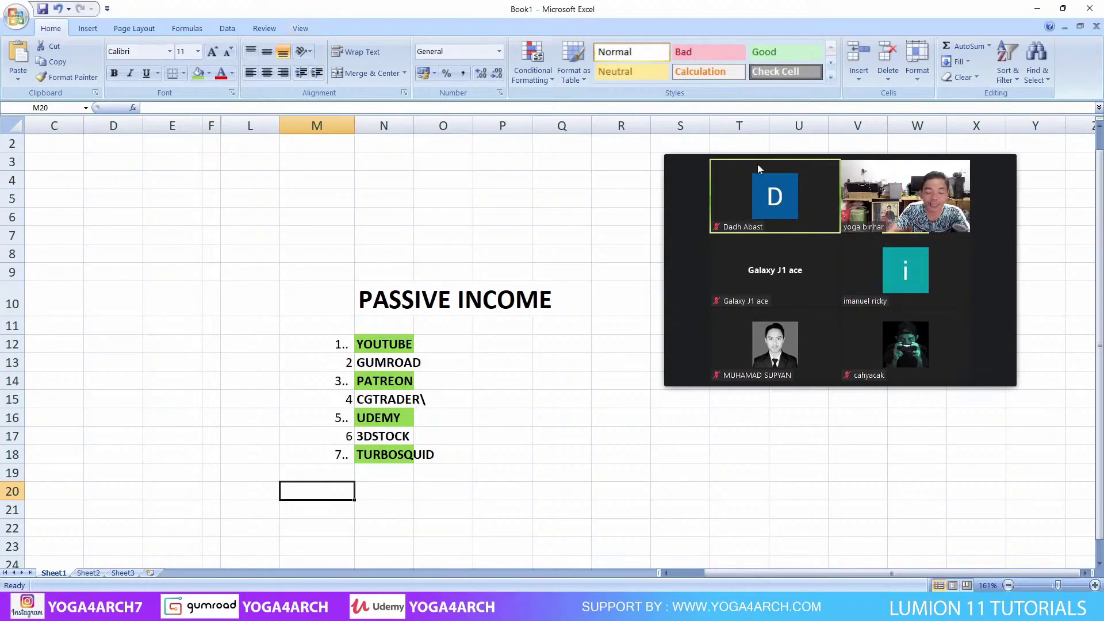
left_click_drag(860, 155, 868, 128)
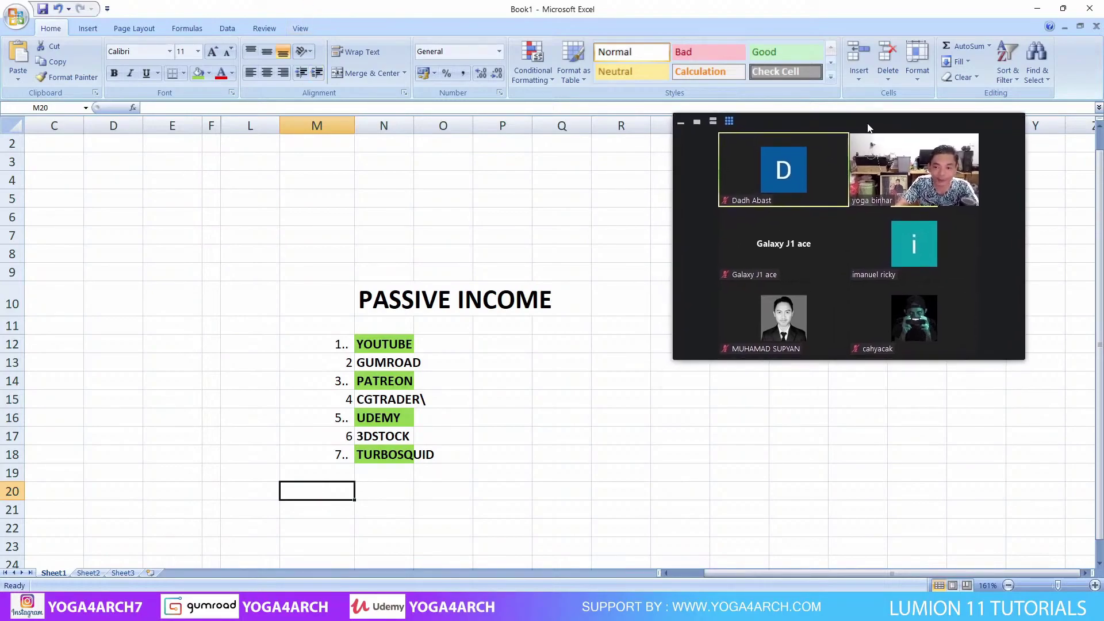
left_click(466, 224)
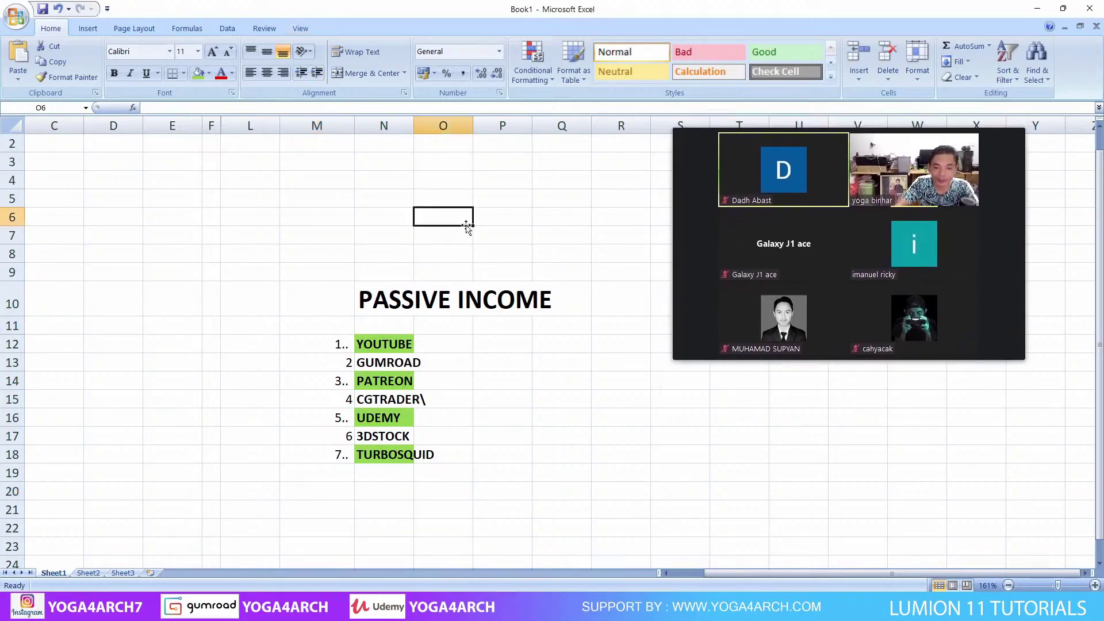
left_click(385, 458)
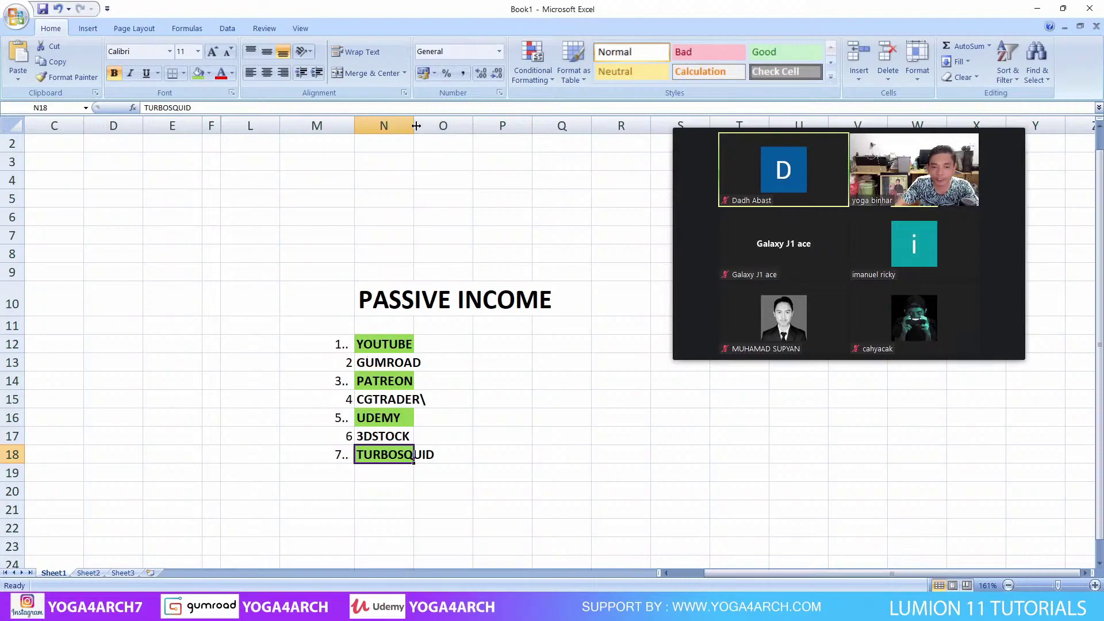
Widen column N to fit TURBOSQUID and narrow columns C–M left of the list.
left_click_drag(414, 125, 451, 120)
left_click_drag(353, 122, 33, 126)
left_click(331, 368)
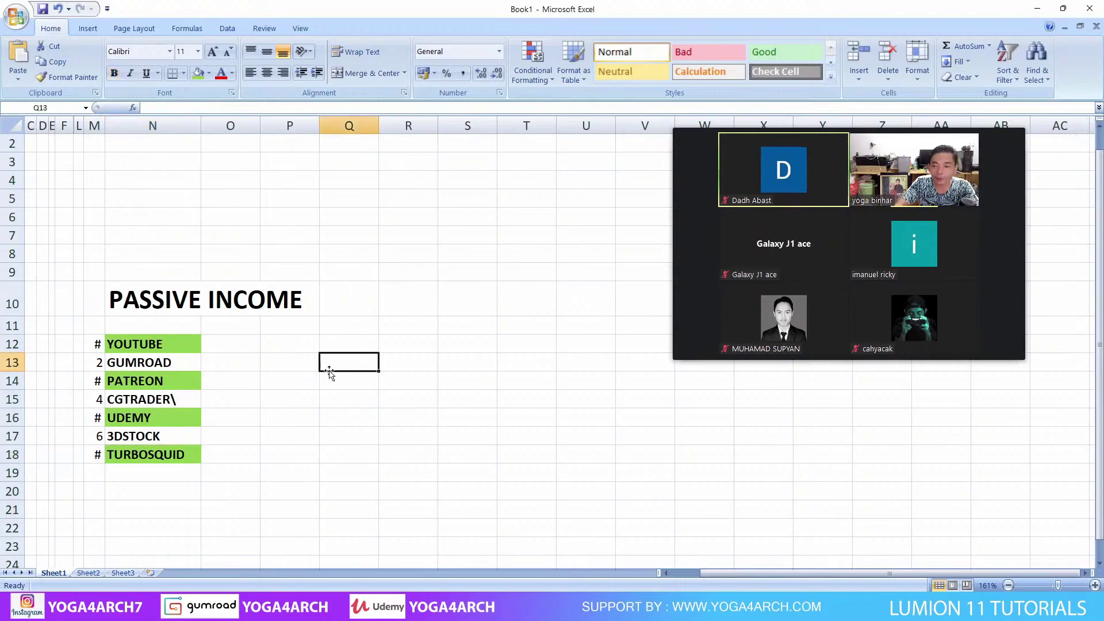
Widen column O and step through cells O12 to O16 beside the list.
left_click(229, 347)
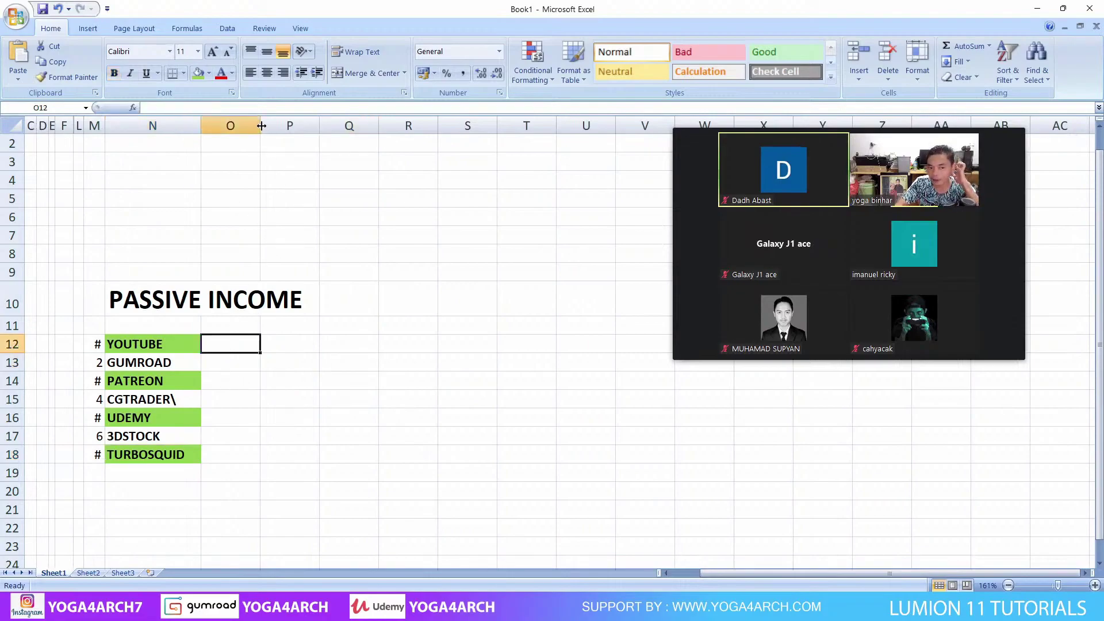
left_click_drag(261, 125, 292, 126)
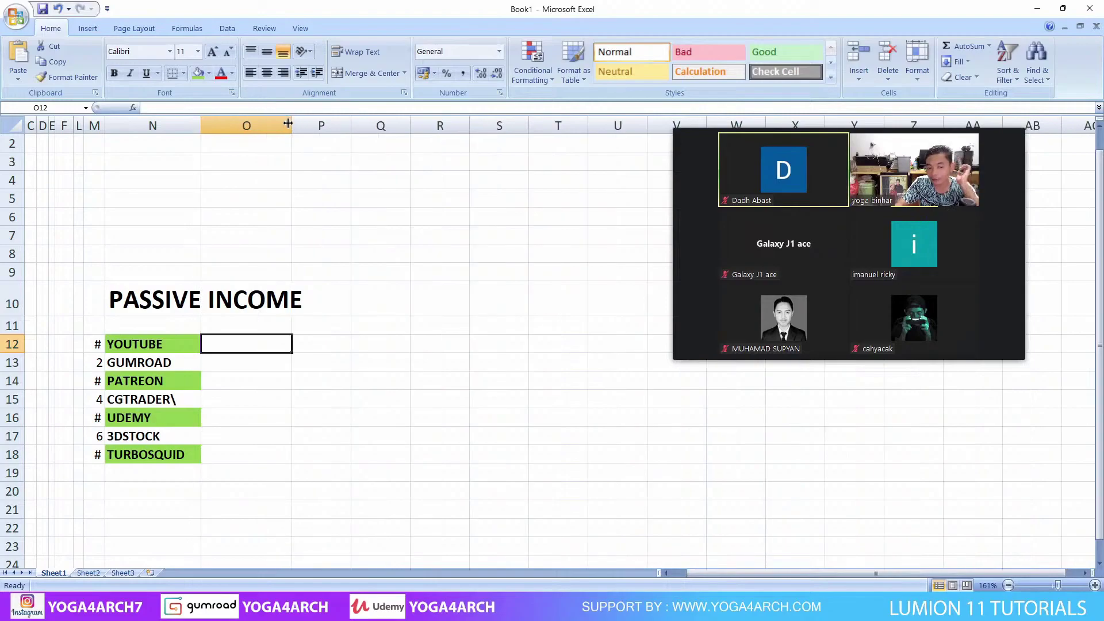
left_click(347, 340)
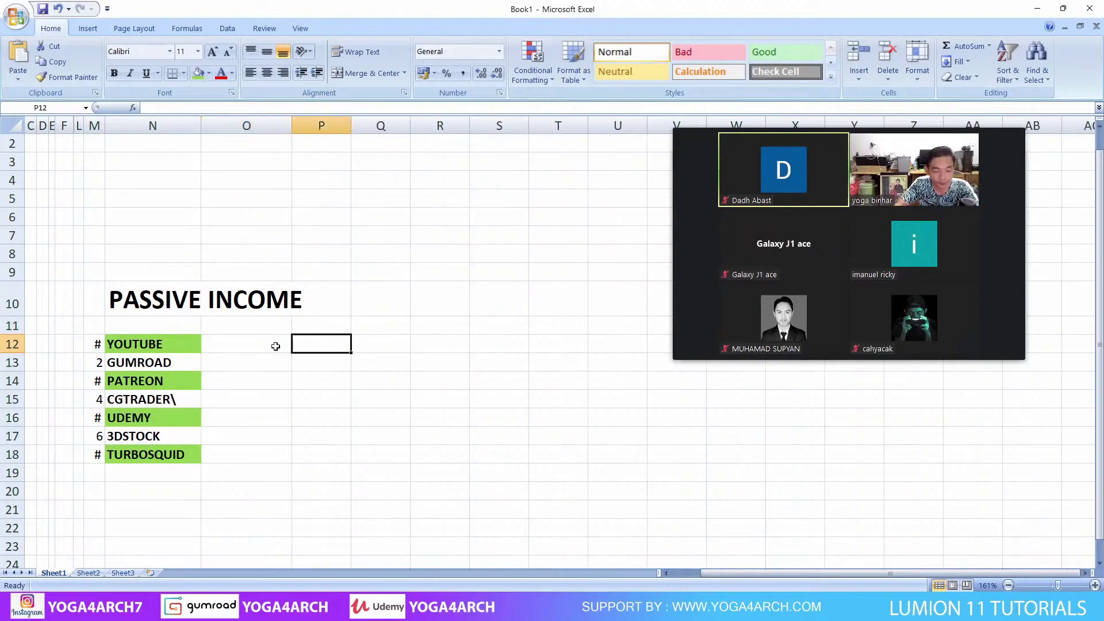
left_click(256, 345)
left_click(234, 362)
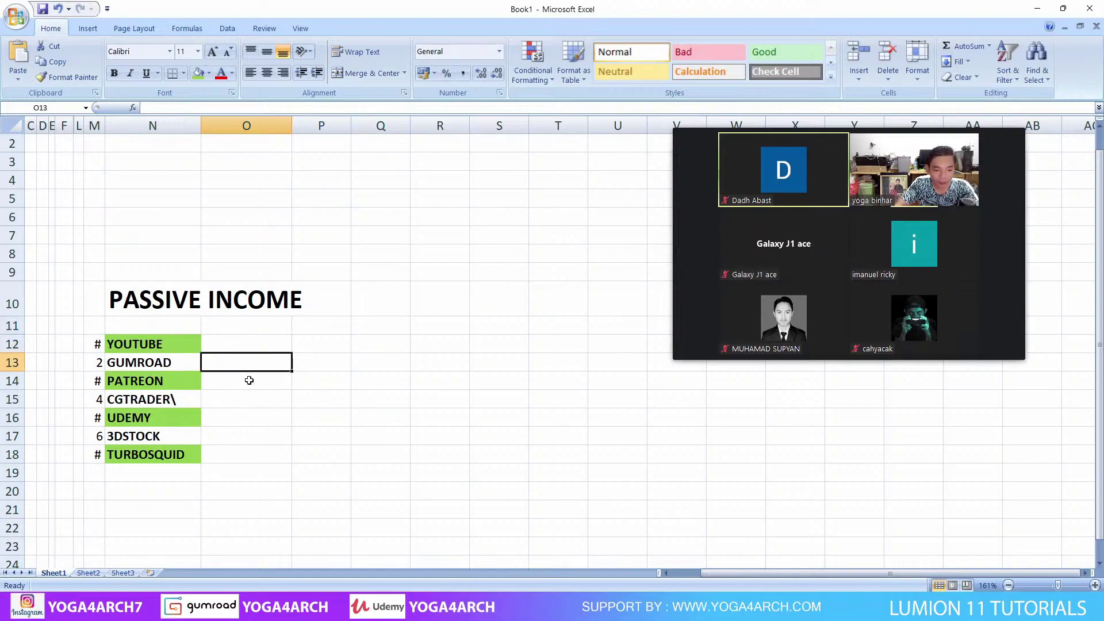
left_click(225, 383)
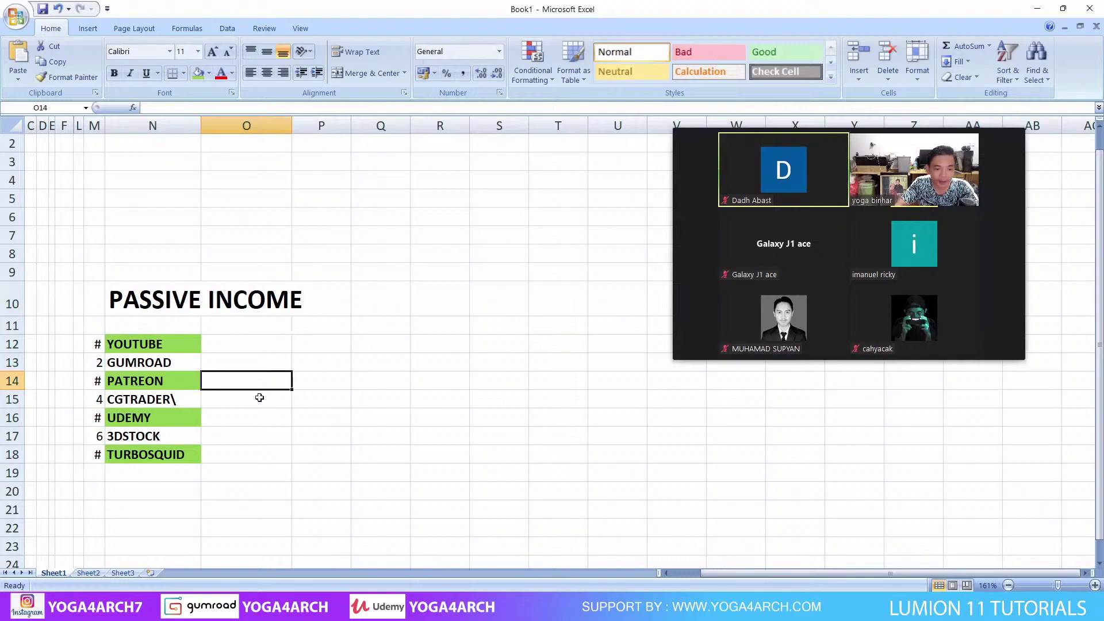
left_click(226, 401)
left_click(225, 414)
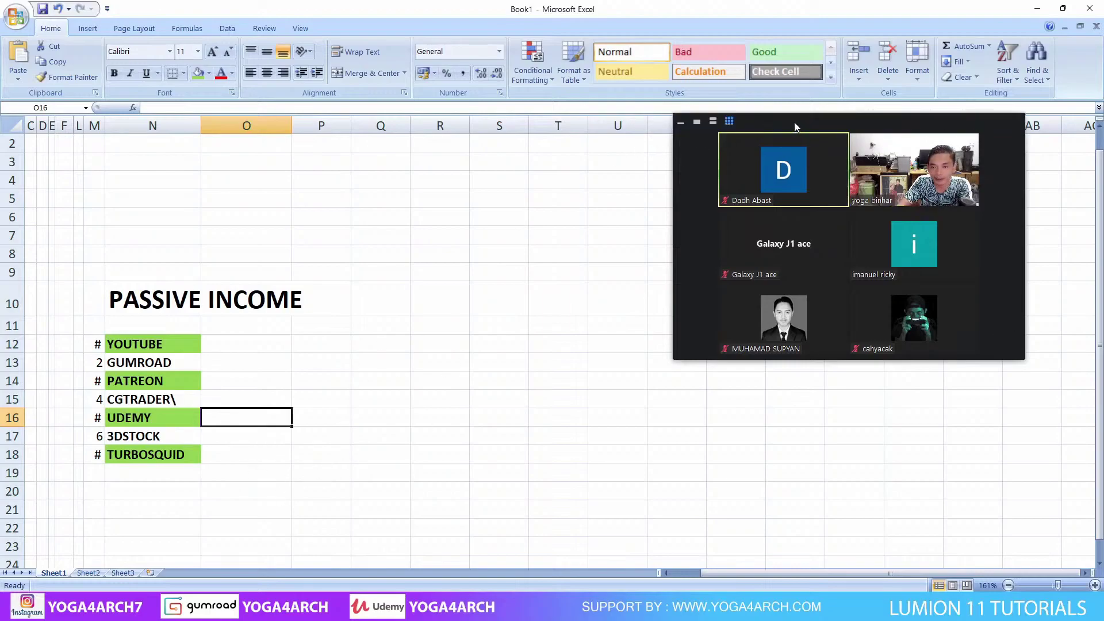
Set column N to width 13.43 (99 pixels), then check cells in column O beside the list.
left_click_drag(795, 127, 541, 174)
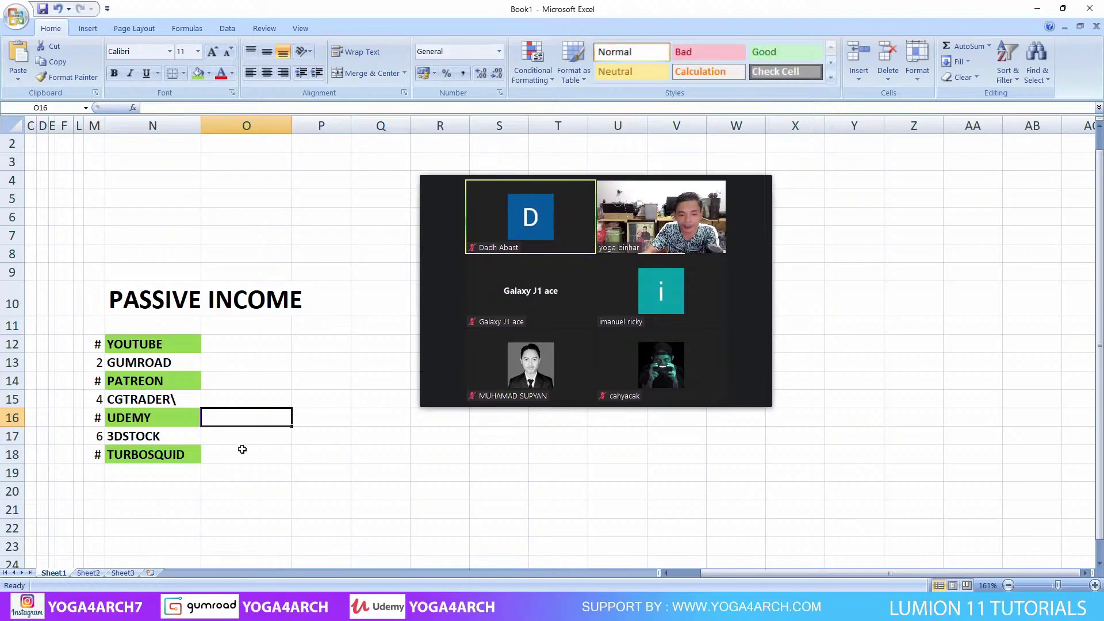
left_click_drag(201, 126, 191, 123)
left_click(275, 453)
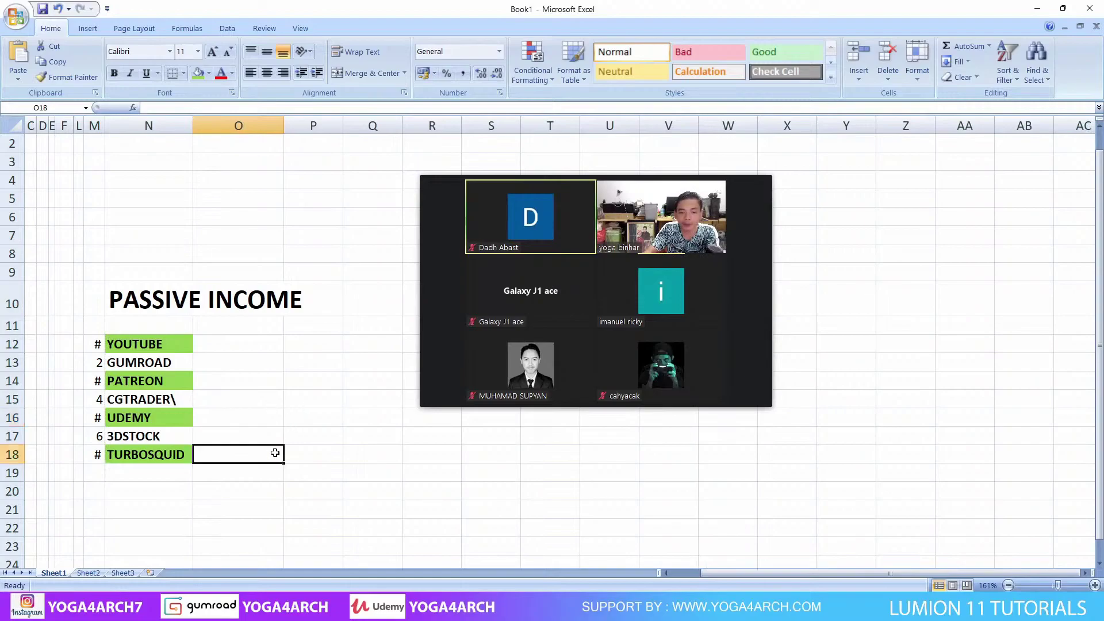
left_click(248, 410)
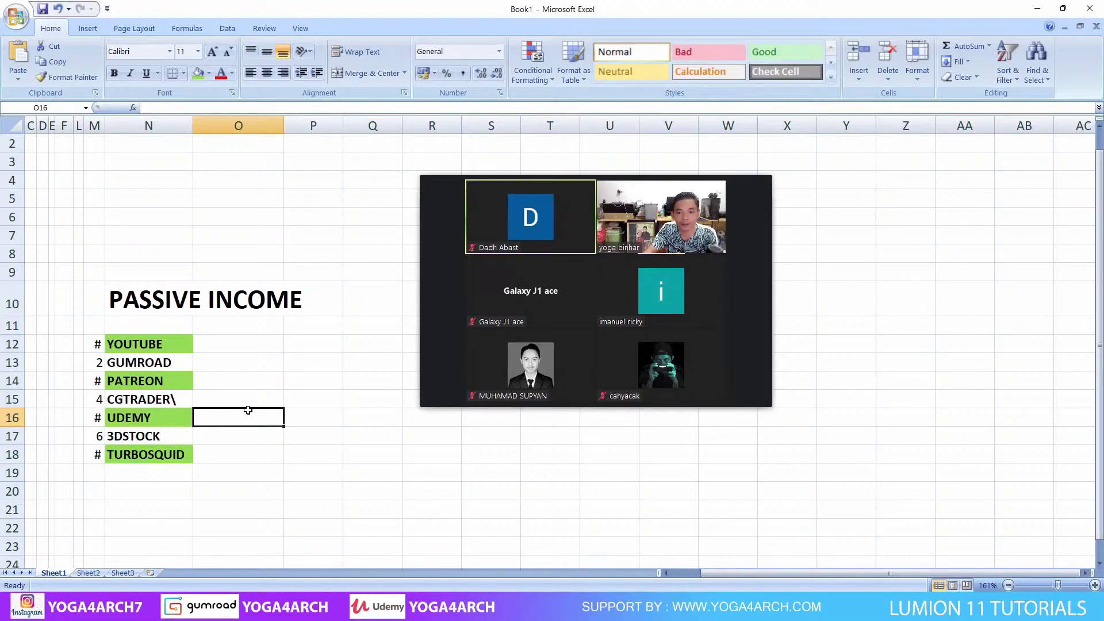
left_click(116, 344)
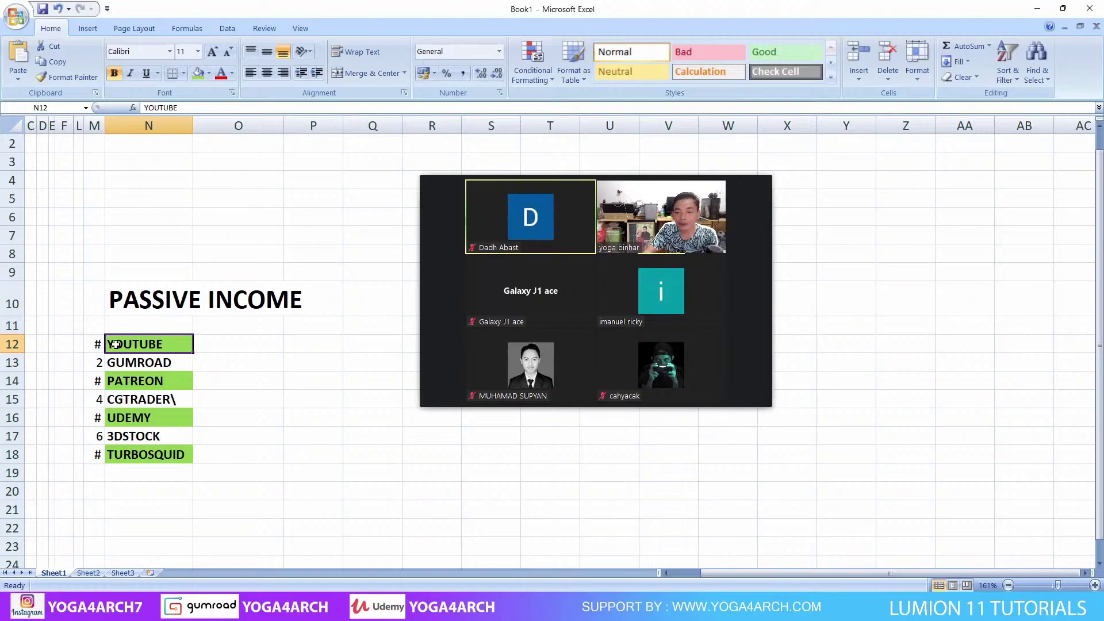
left_click(233, 349)
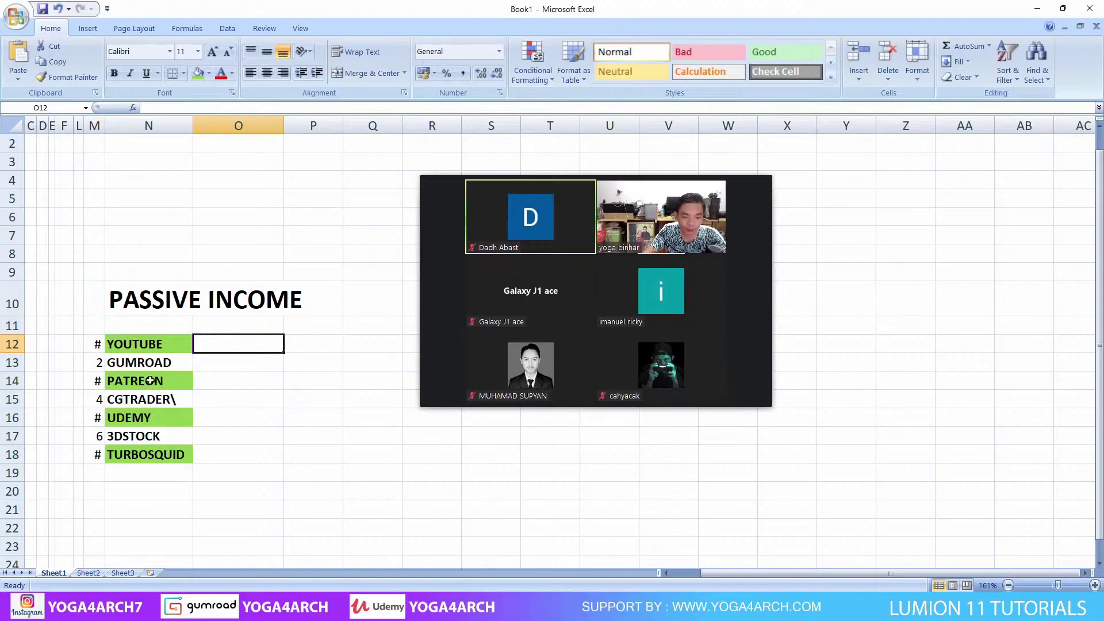
left_click(261, 467)
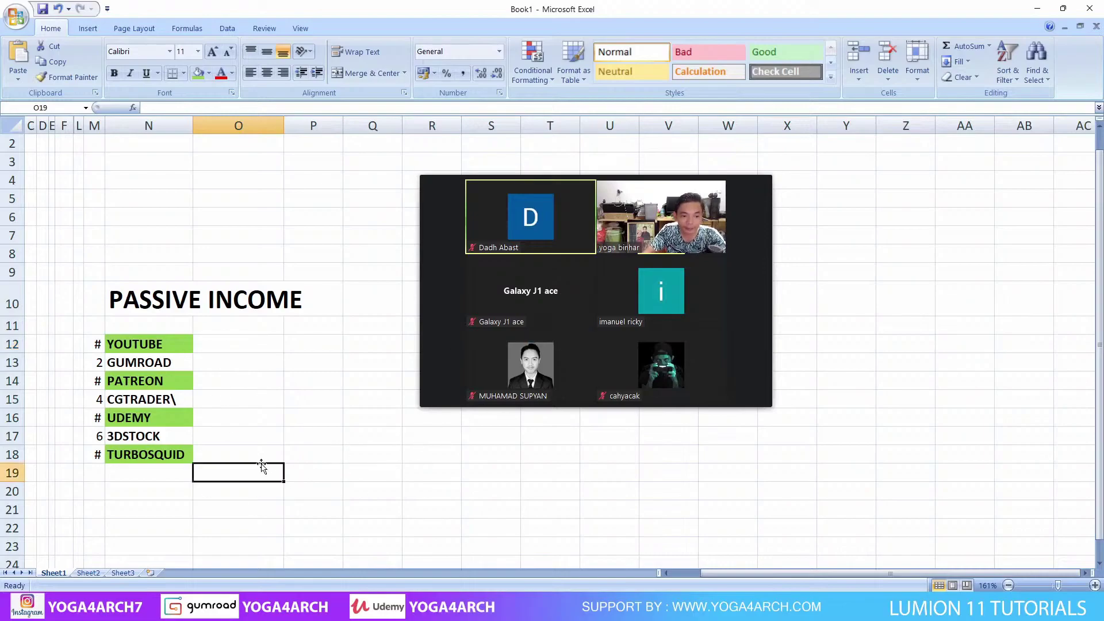
left_click(264, 344)
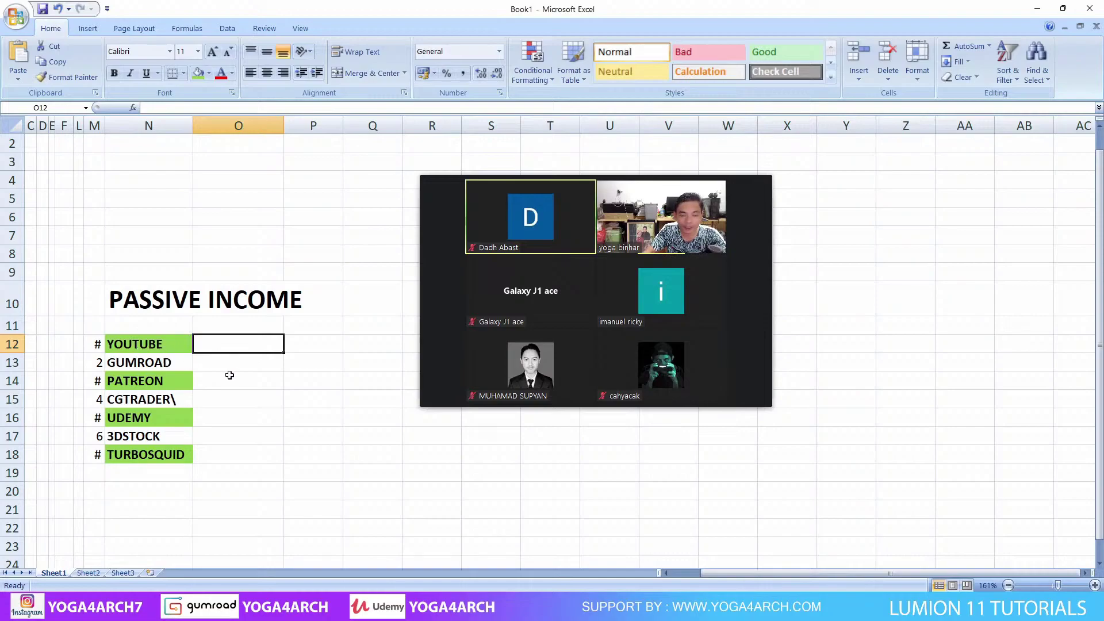
left_click(239, 417)
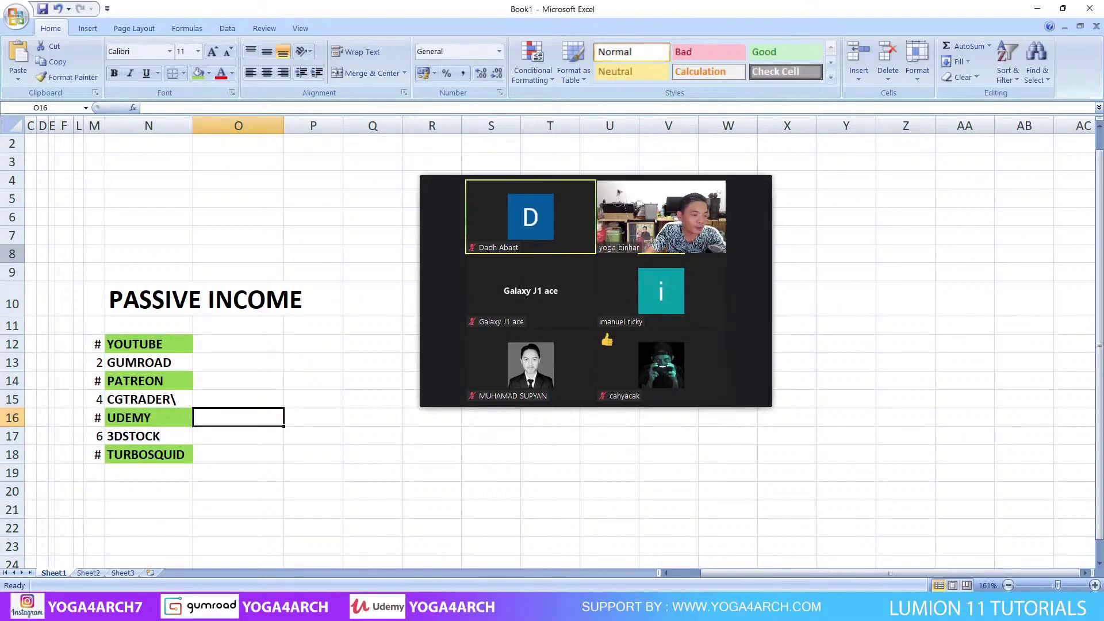
mouse_move(547, 400)
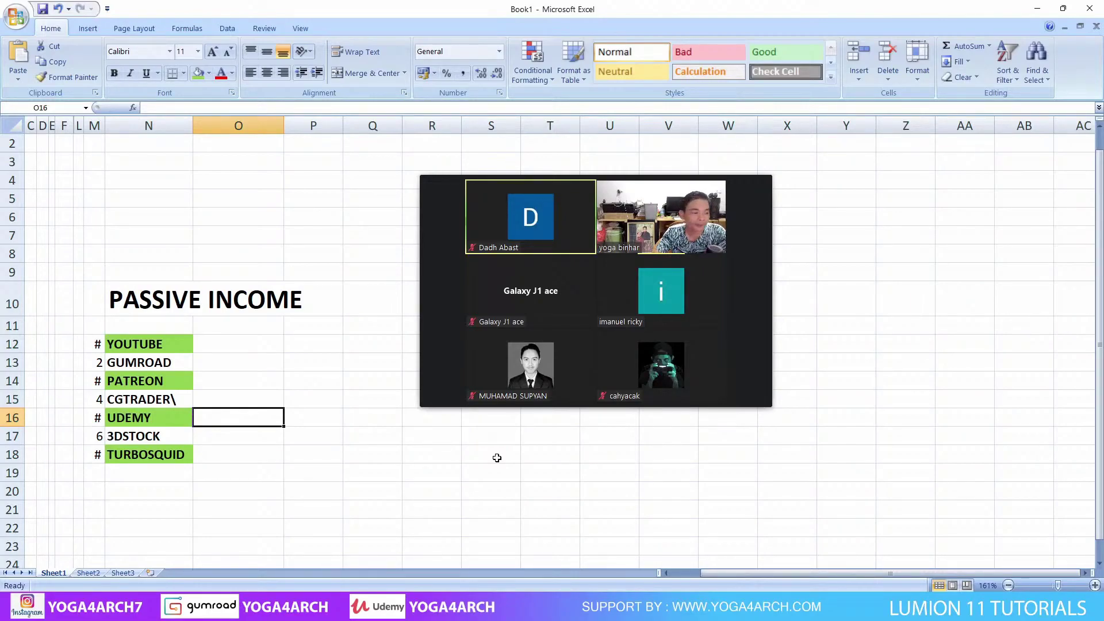
Move the meeting window slightly higher on the screen.
mouse_move(711, 301)
left_click_drag(602, 164, 599, 139)
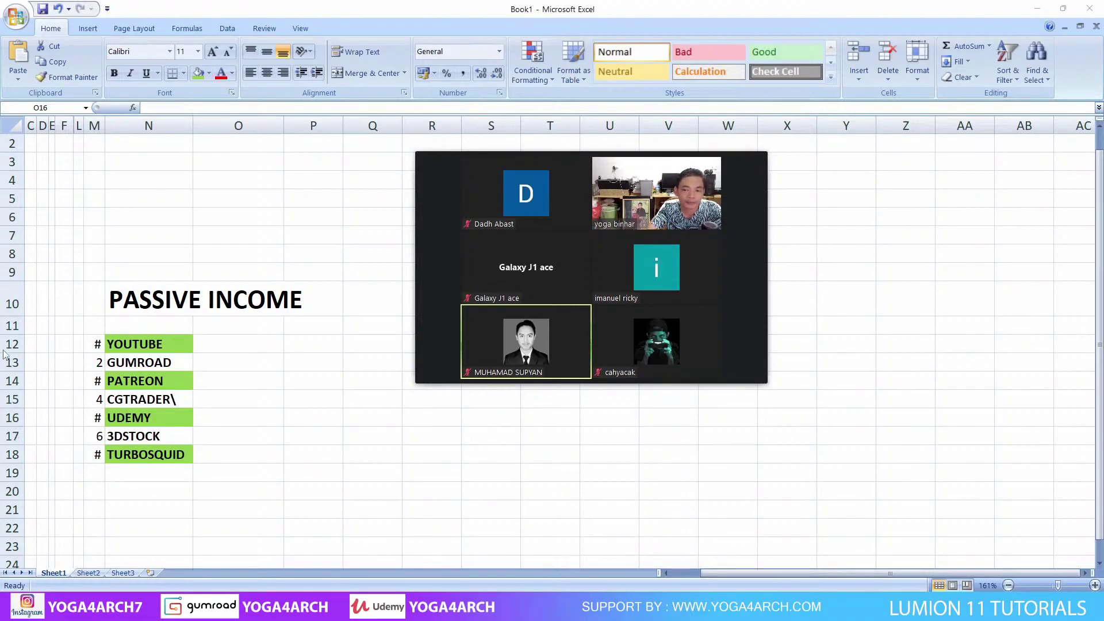
left_click(311, 379)
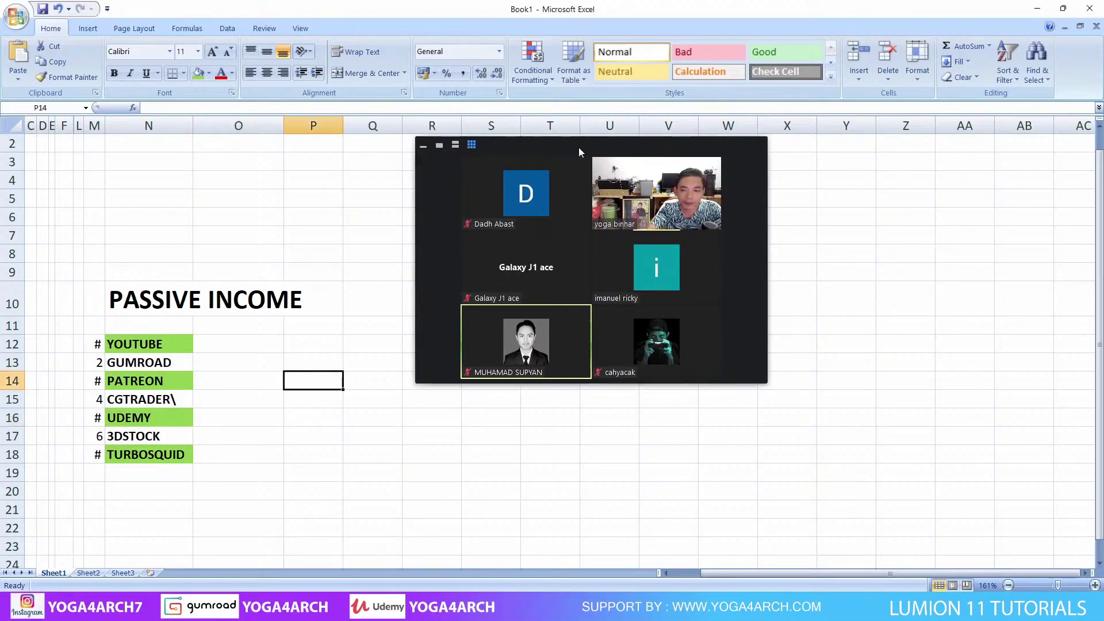
left_click_drag(577, 145, 576, 114)
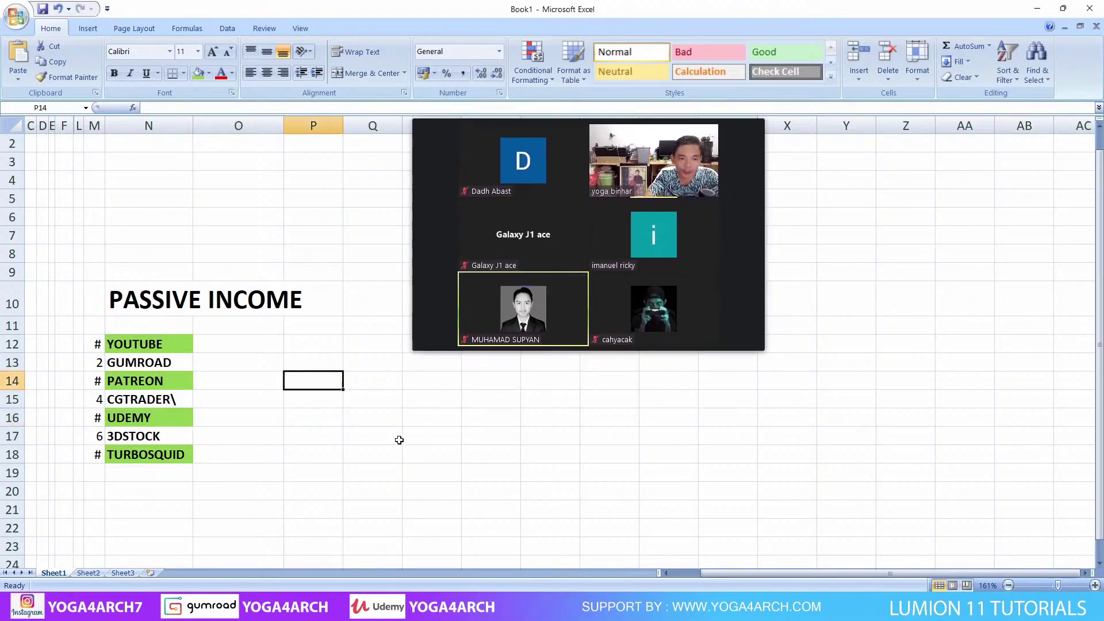